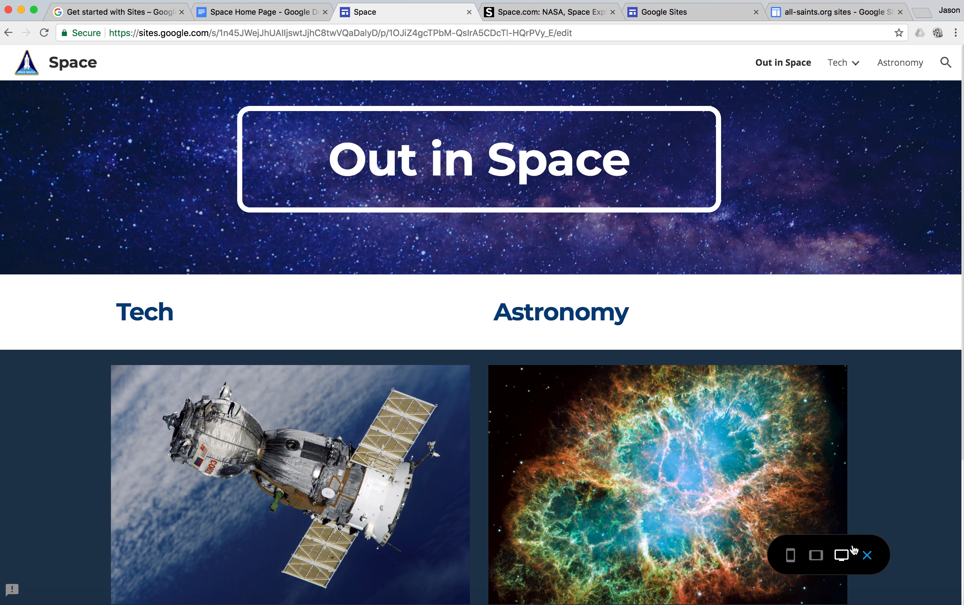
Step: Exit the site preview and review the Space Home Page outline in Google Docs
left_click(867, 555)
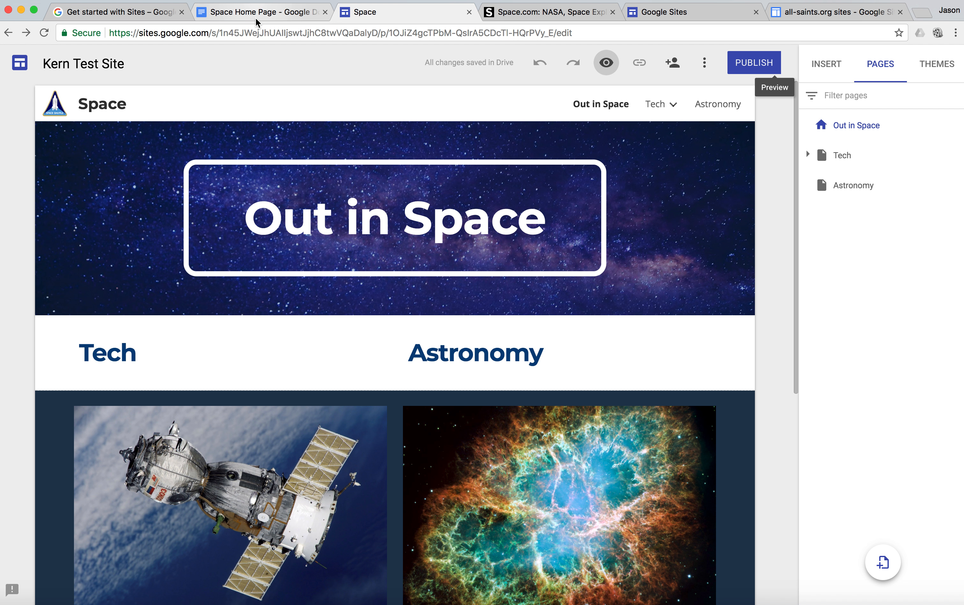
left_click(255, 17)
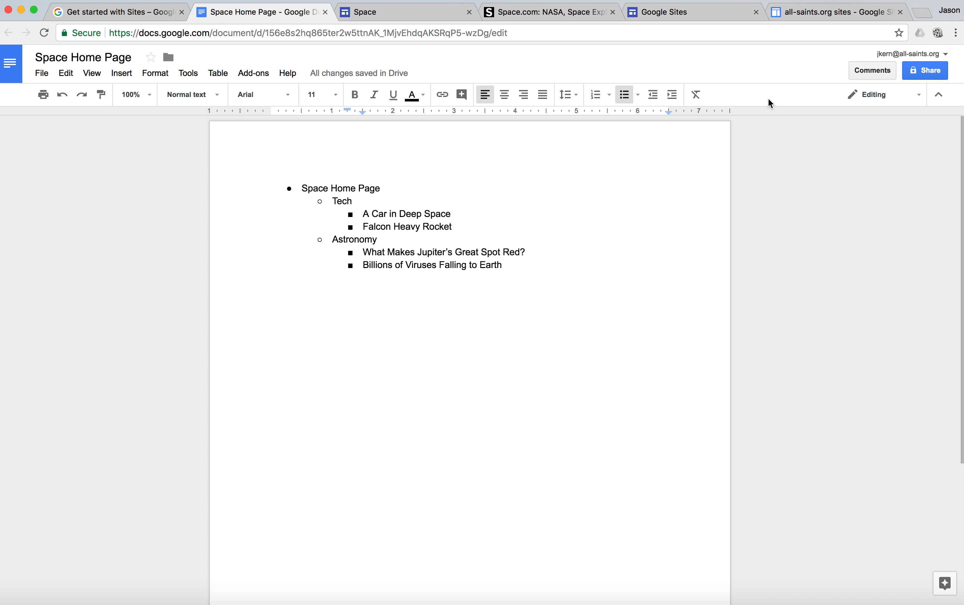
Step: Examine the new Google Sites home page with its list of Google apps, and the classic Sites page
left_click(704, 16)
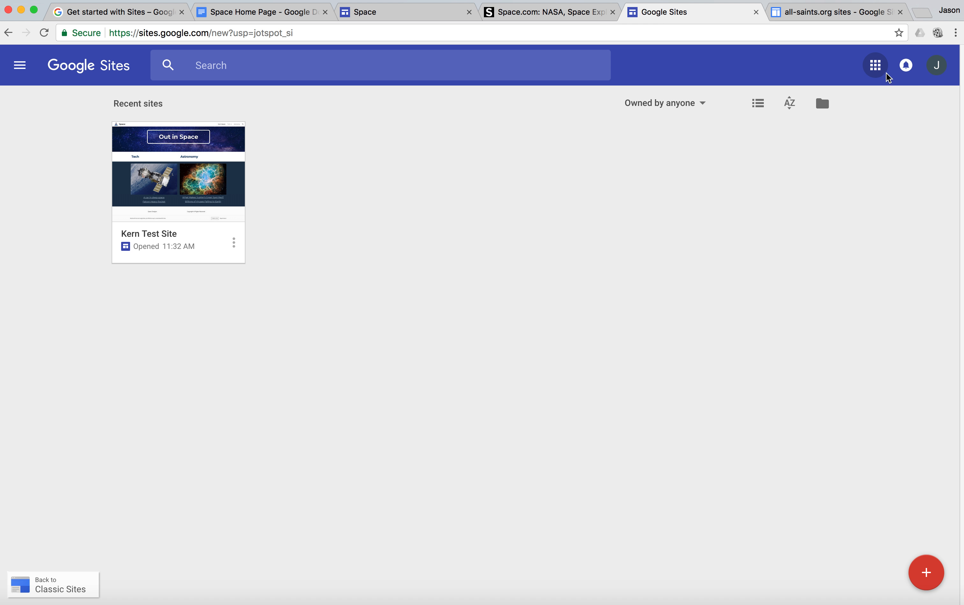
left_click(877, 69)
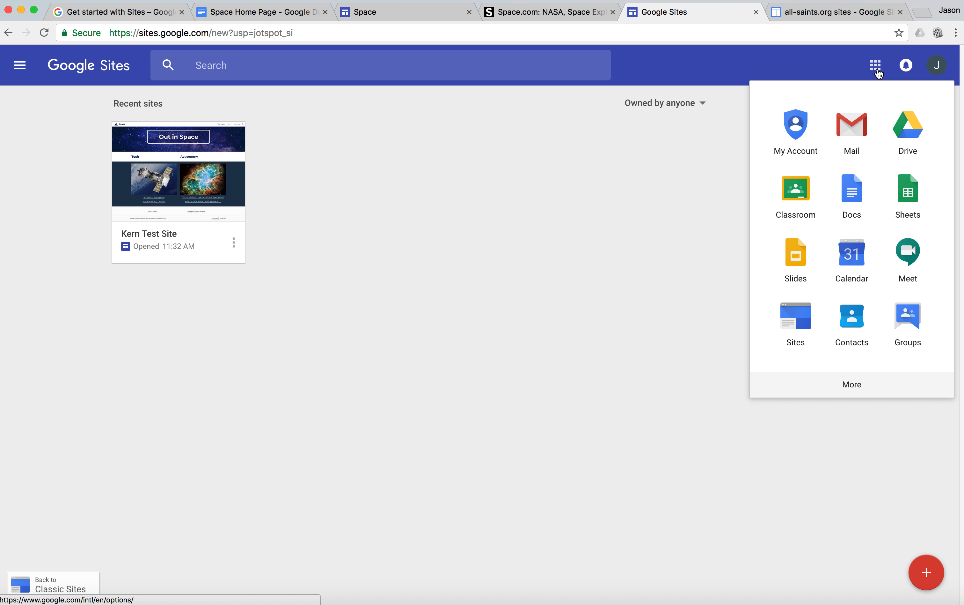
left_click(656, 304)
left_click(826, 20)
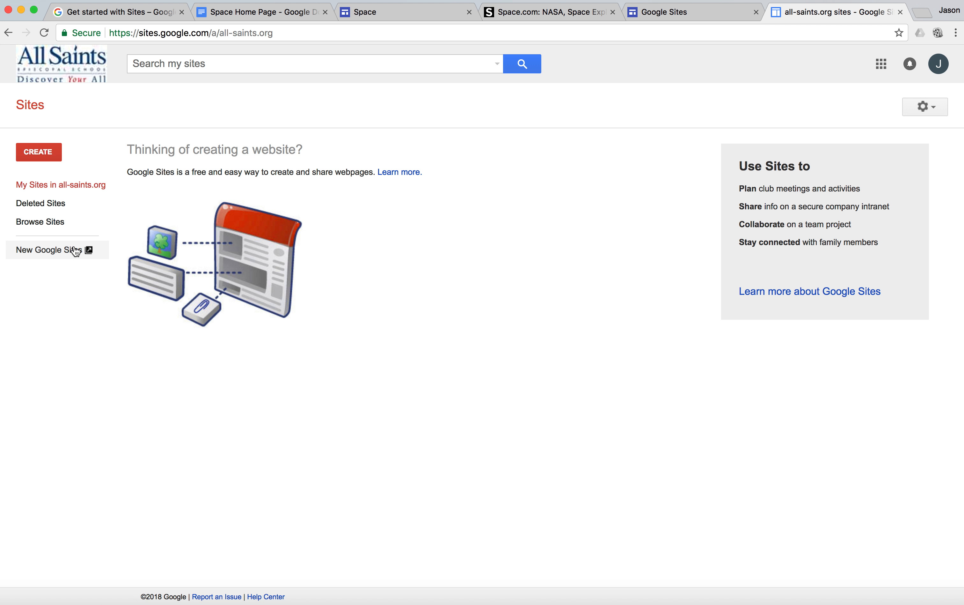
Step: Create a new site in the new Google Sites and apply the Diplomat theme to it
left_click(672, 16)
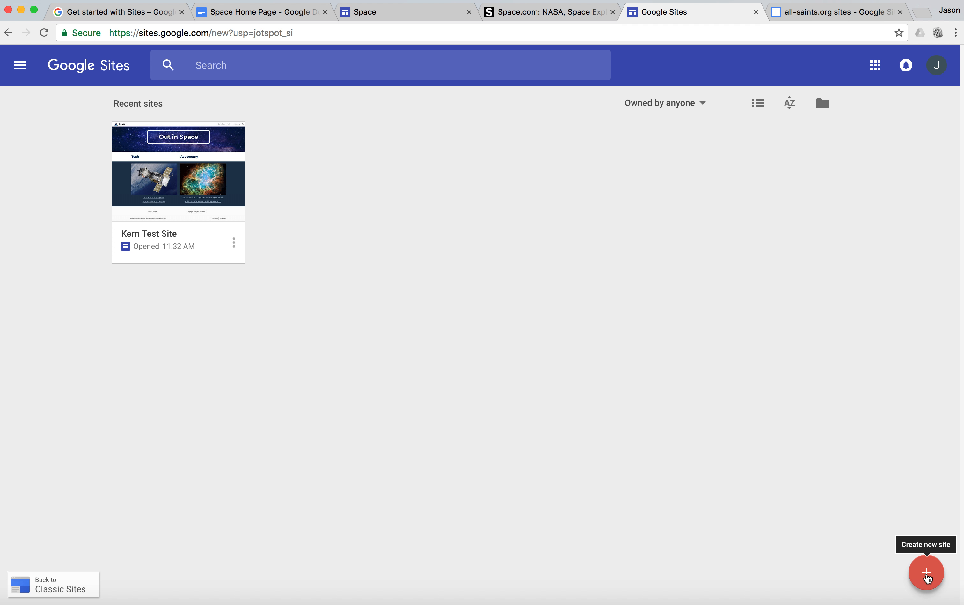
left_click(927, 572)
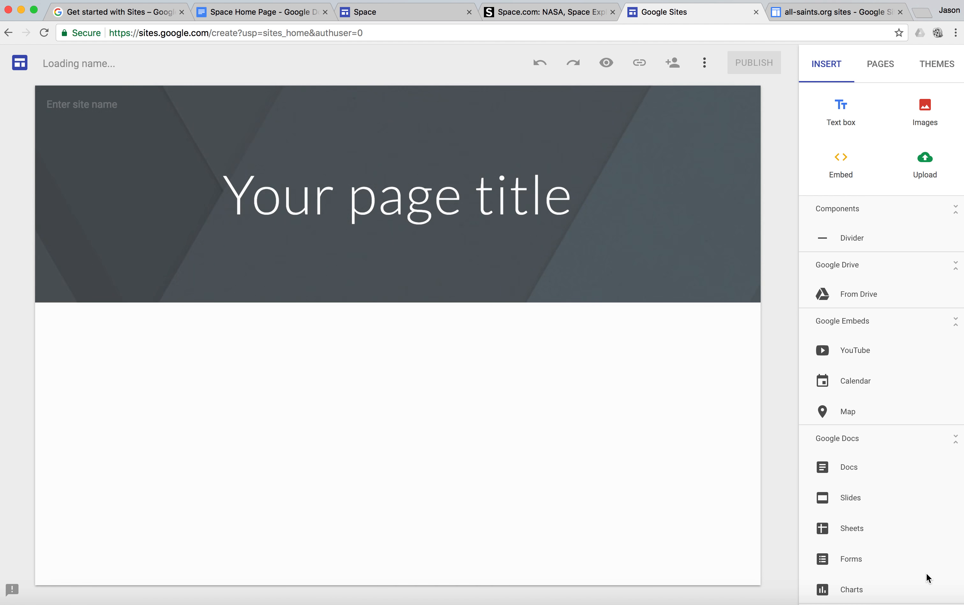
left_click(935, 71)
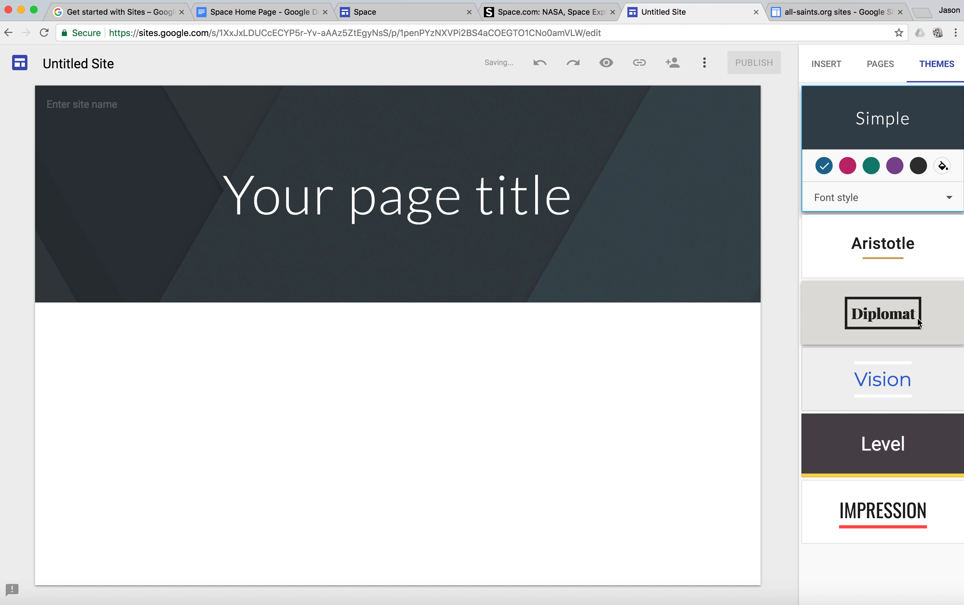
left_click(917, 318)
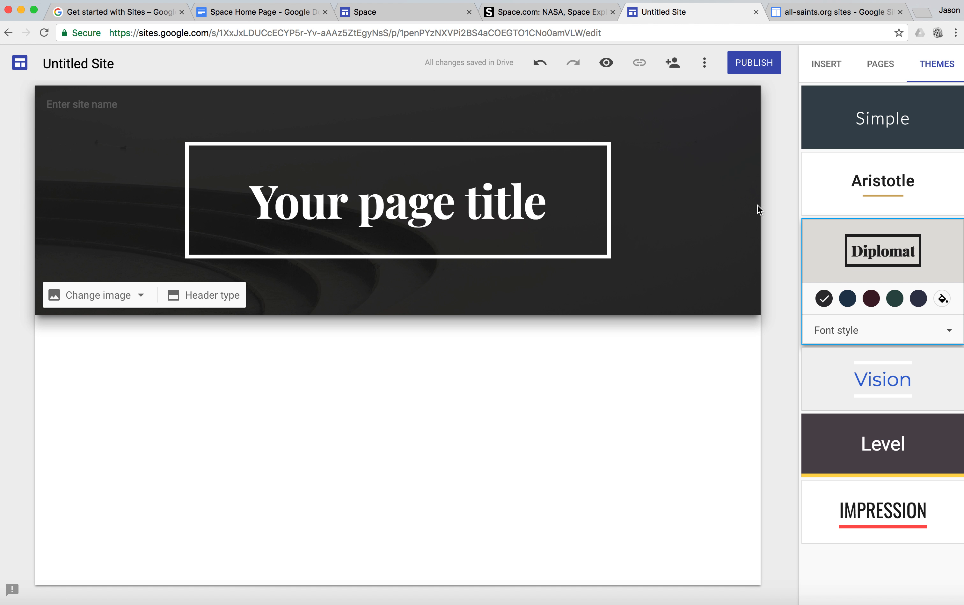
Step: Set the Diplomat theme's colour to dark blue and its font style to Heavy
left_click(952, 330)
left_click(849, 300)
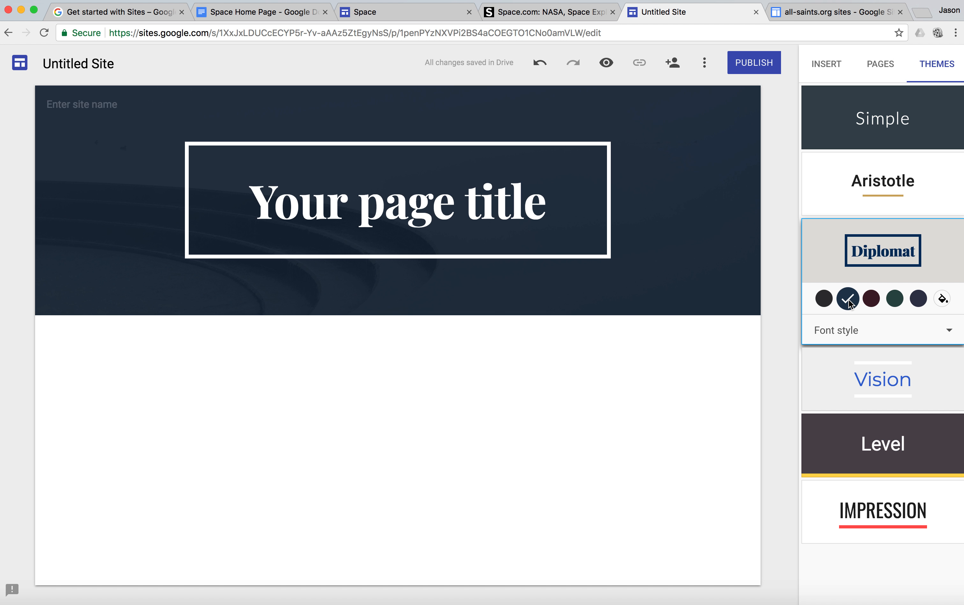
left_click(951, 330)
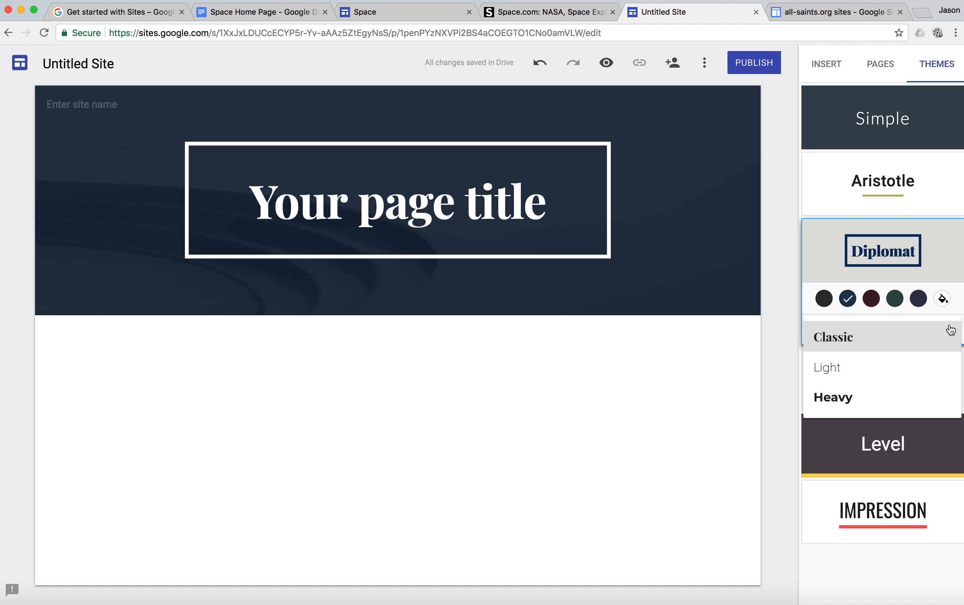
left_click(913, 399)
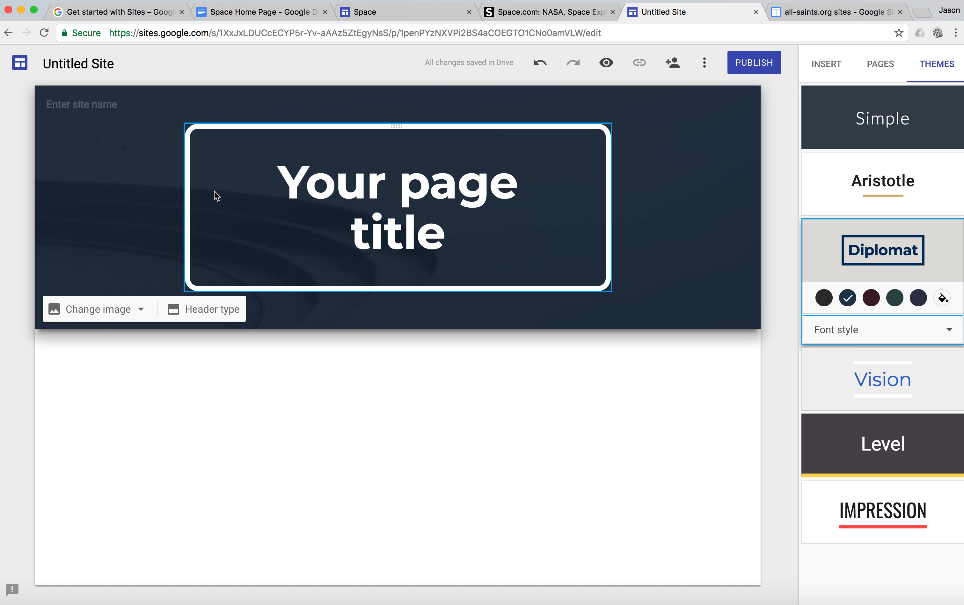
Step: Rename the untitled site file to the owner's surname followed by "Space"
left_click(92, 67)
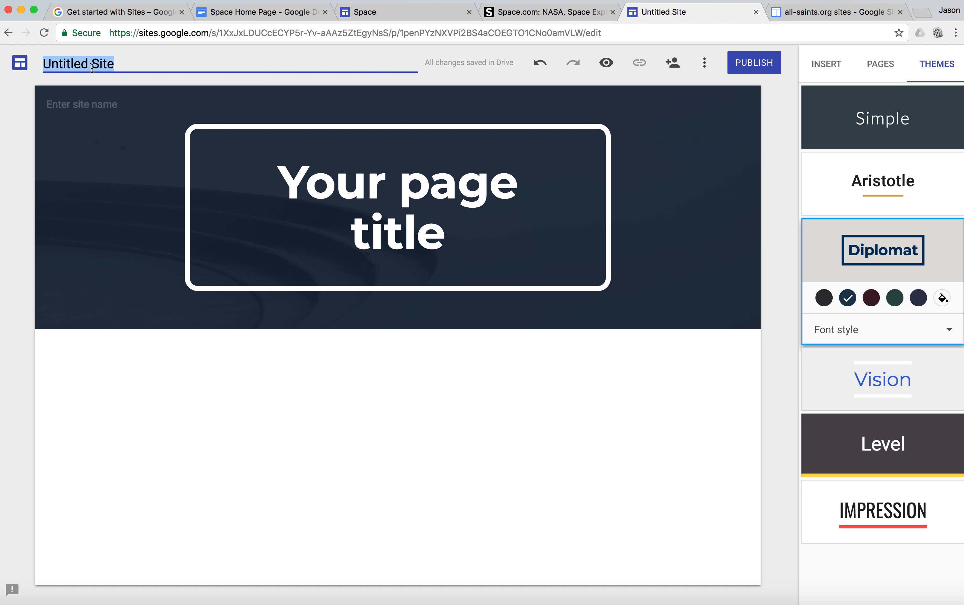
type("K")
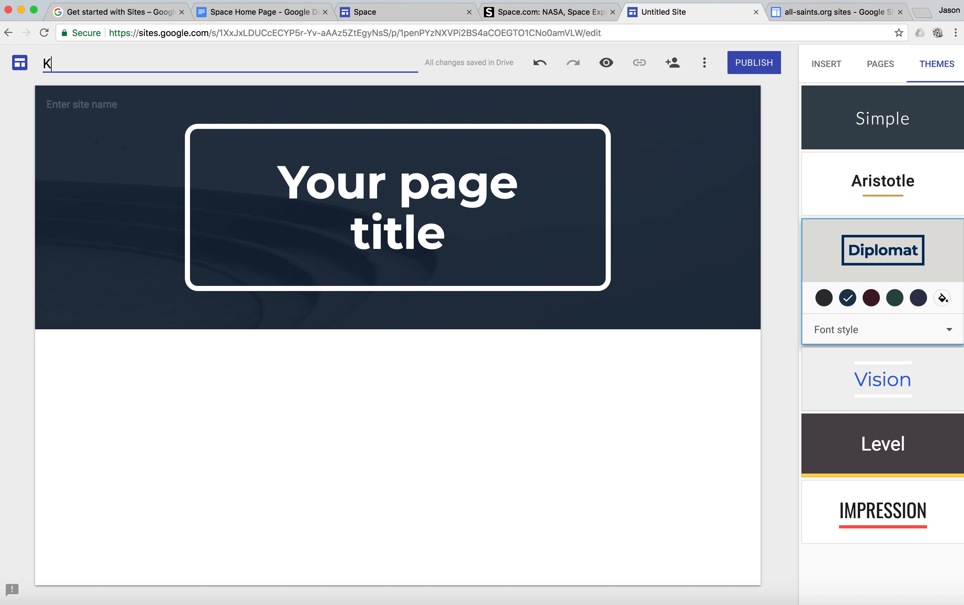
type("ern")
type("Space")
Step: Set the site name shown in the page header to just "Space"
left_click(100, 99)
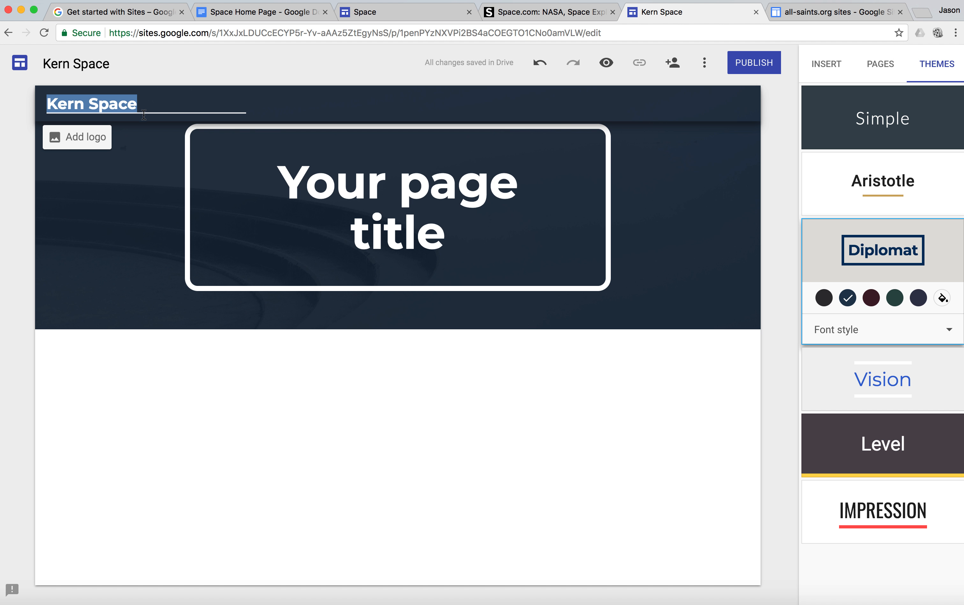
left_click_drag(88, 106, 46, 111)
key("BackSpace")
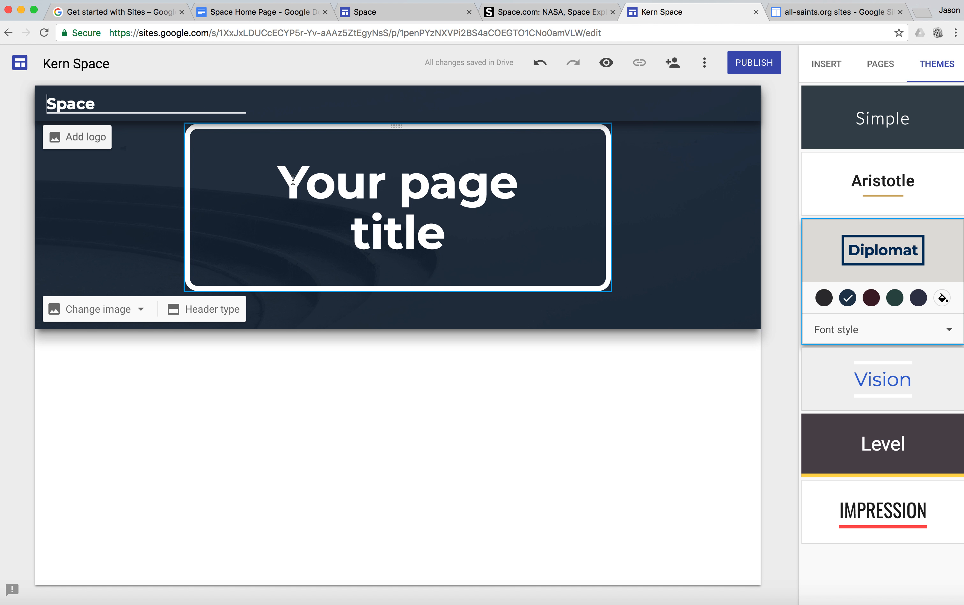
Step: Replace the placeholder page title in the header with "Out in Space"
left_click(447, 240)
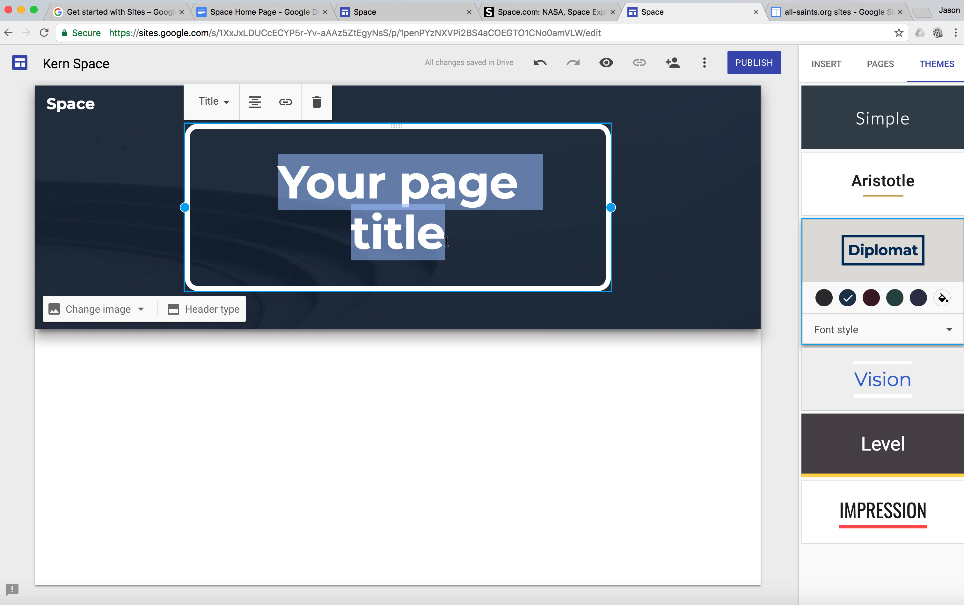
type("Out ")
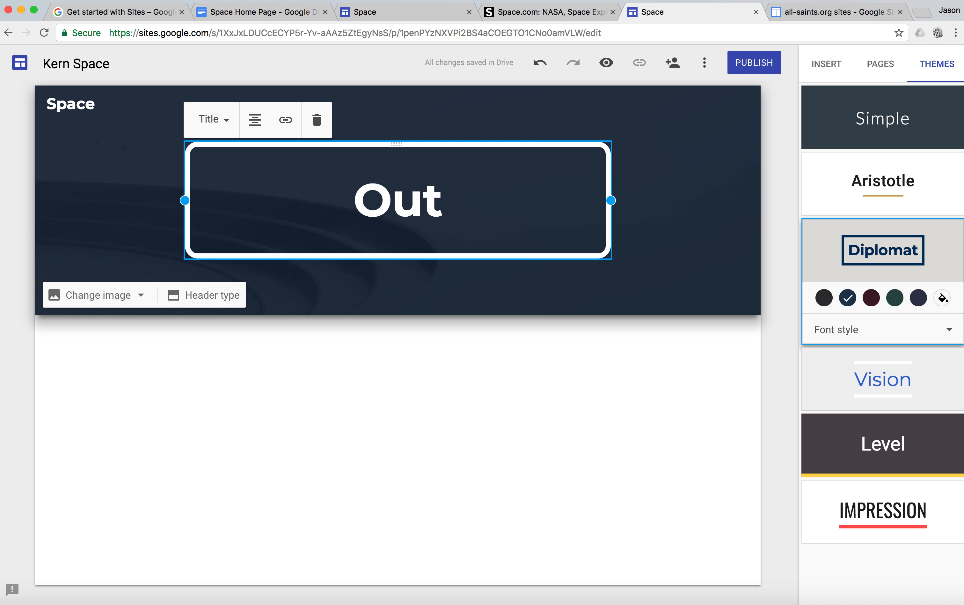
type("in ")
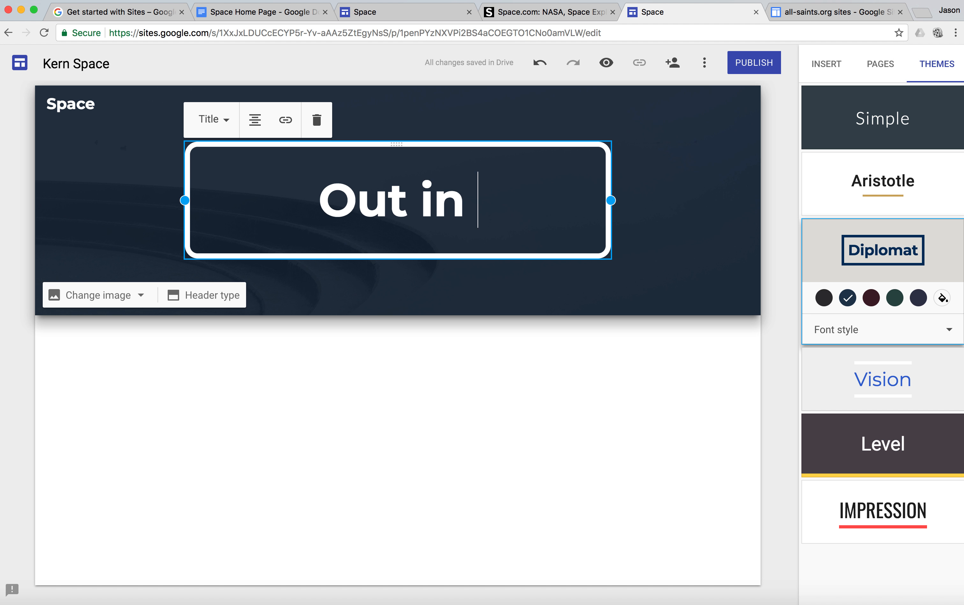
type("Space")
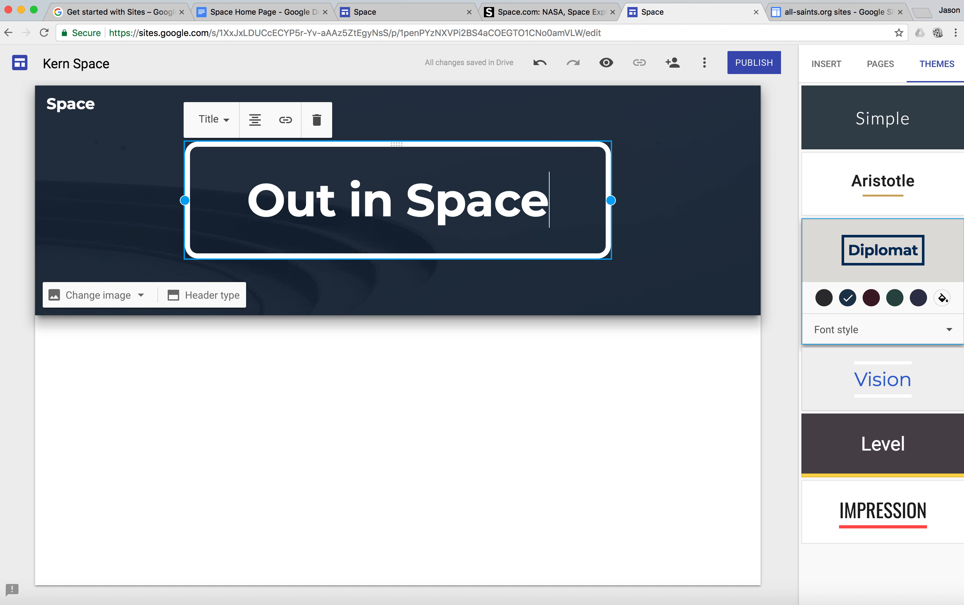
Step: In the Google Docs outline, replace the top-level bullet "Space Home Page" with "Out in Space"
left_click(370, 12)
left_click(268, 13)
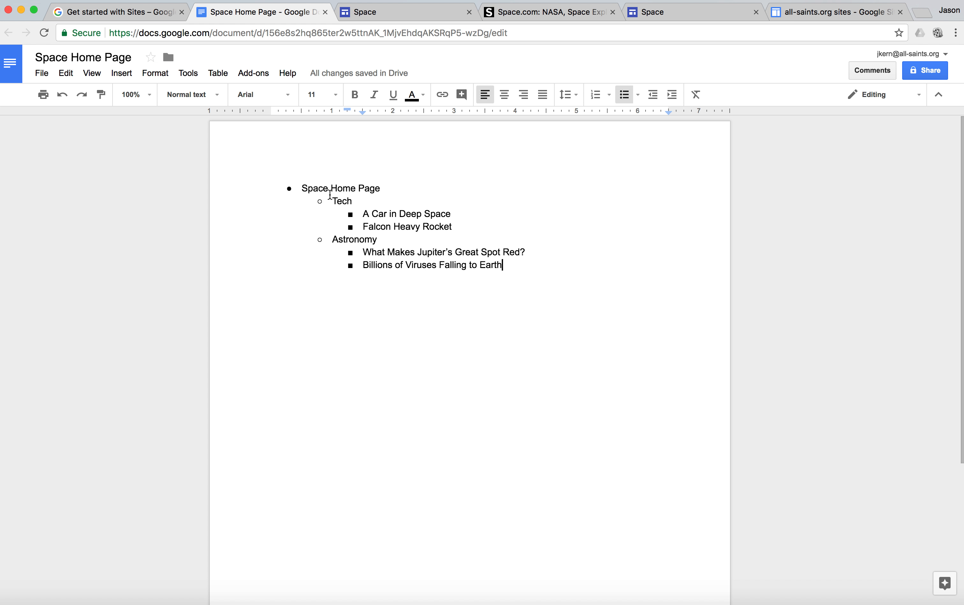
left_click_drag(381, 188, 303, 186)
type("Out in")
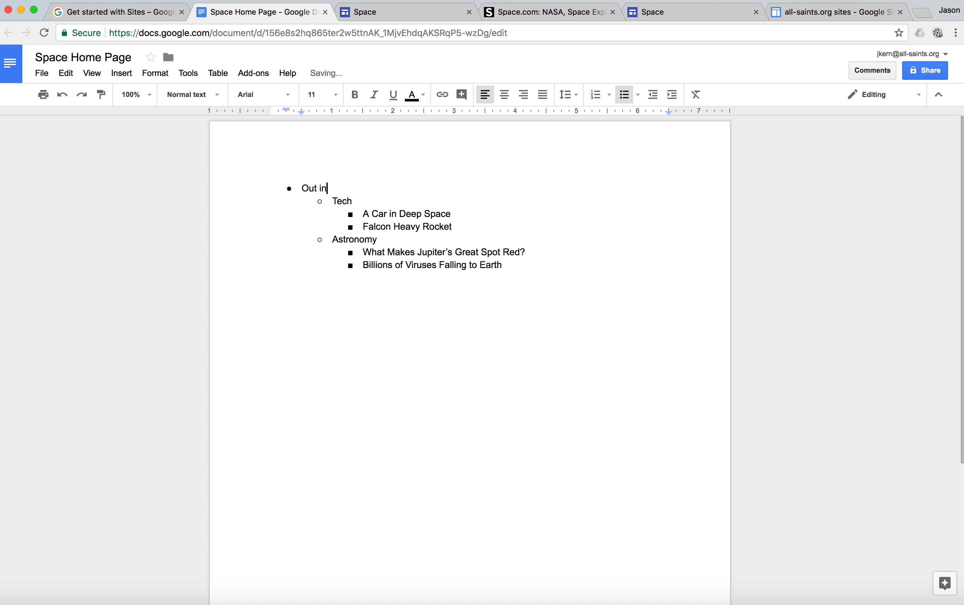
type(" Space")
Step: Return to the new site in Google Sites and search Google images for "space logo" to use as its logo
left_click(665, 18)
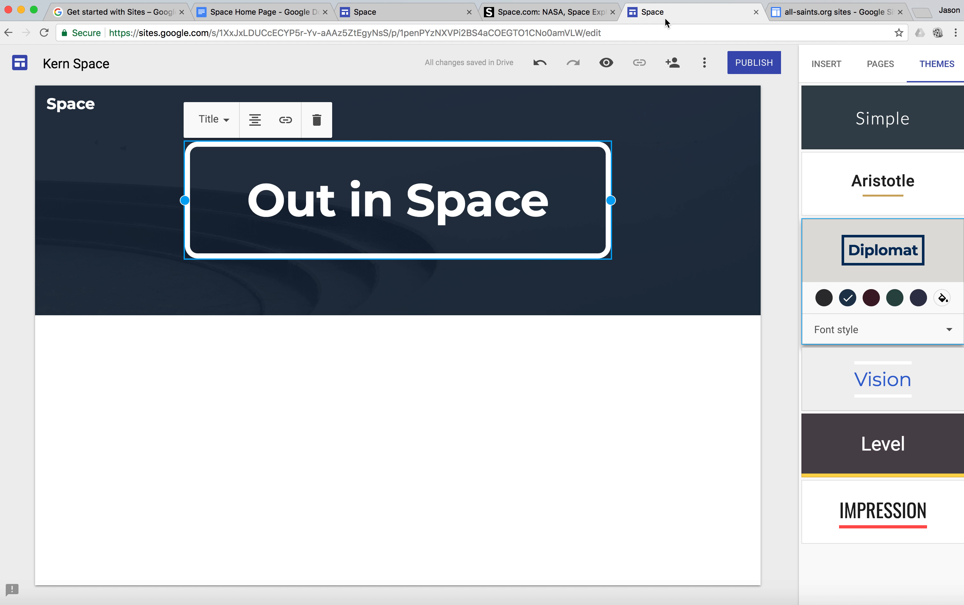
left_click(785, 324)
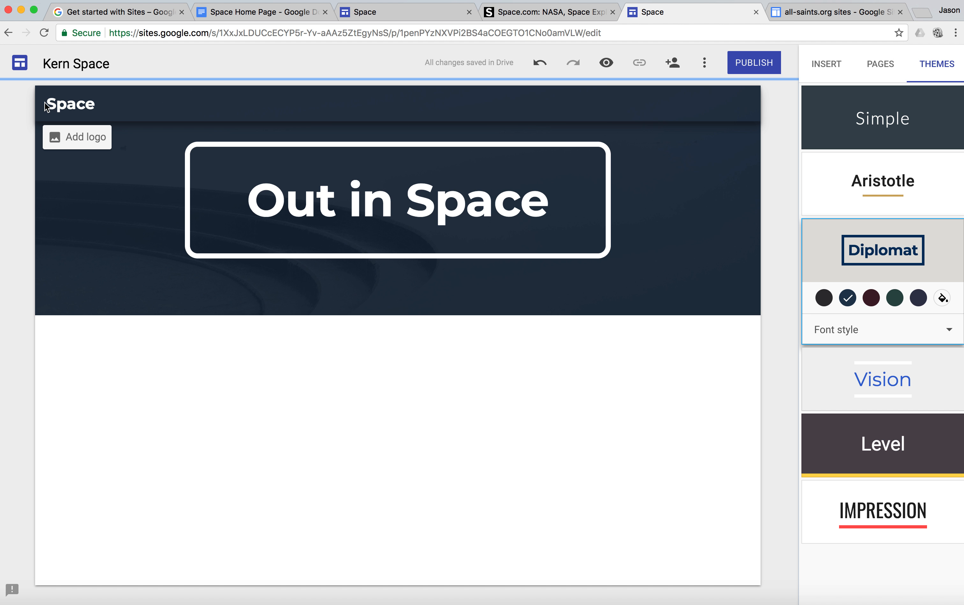
left_click(84, 142)
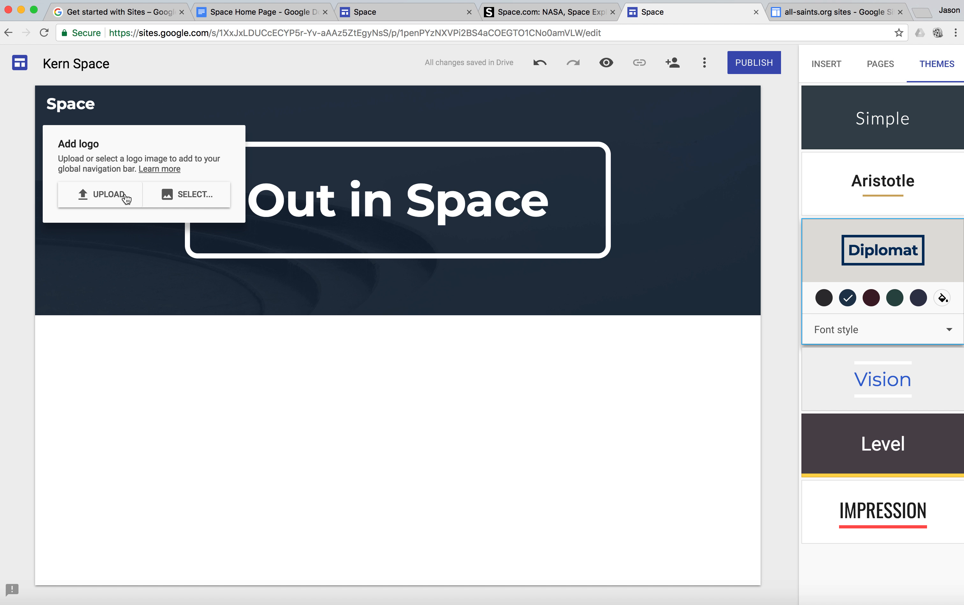
left_click(183, 194)
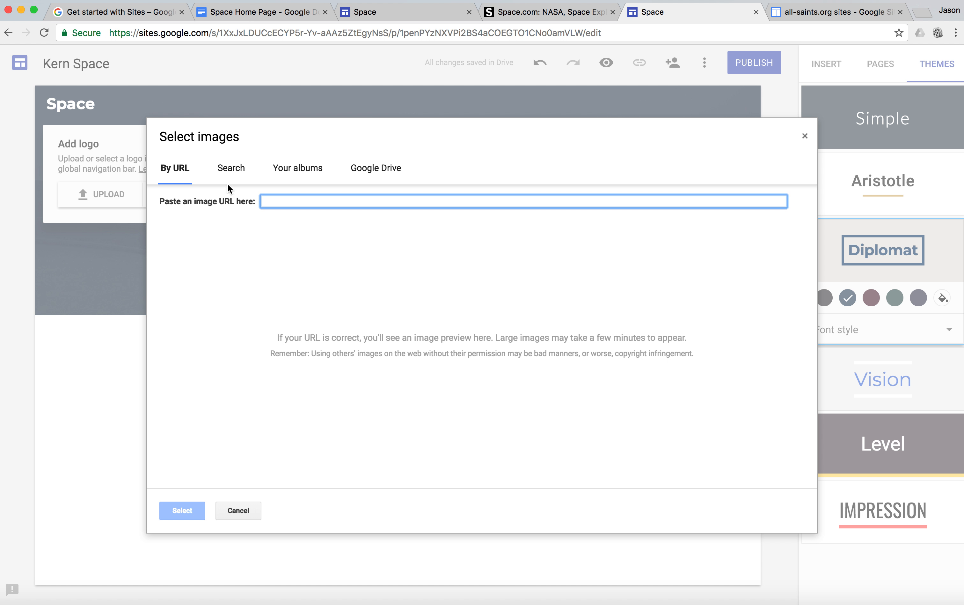
left_click(232, 170)
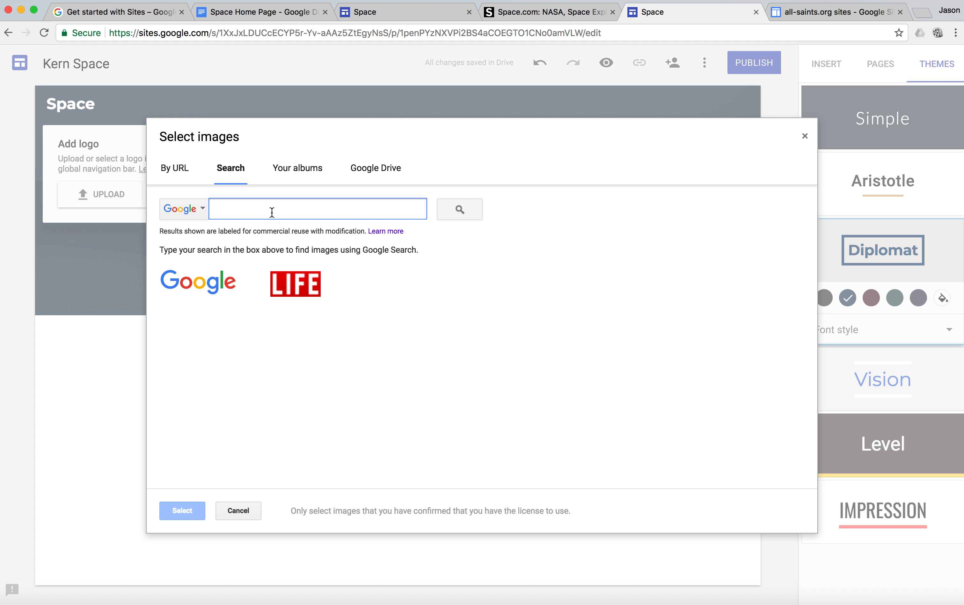
type("space logo")
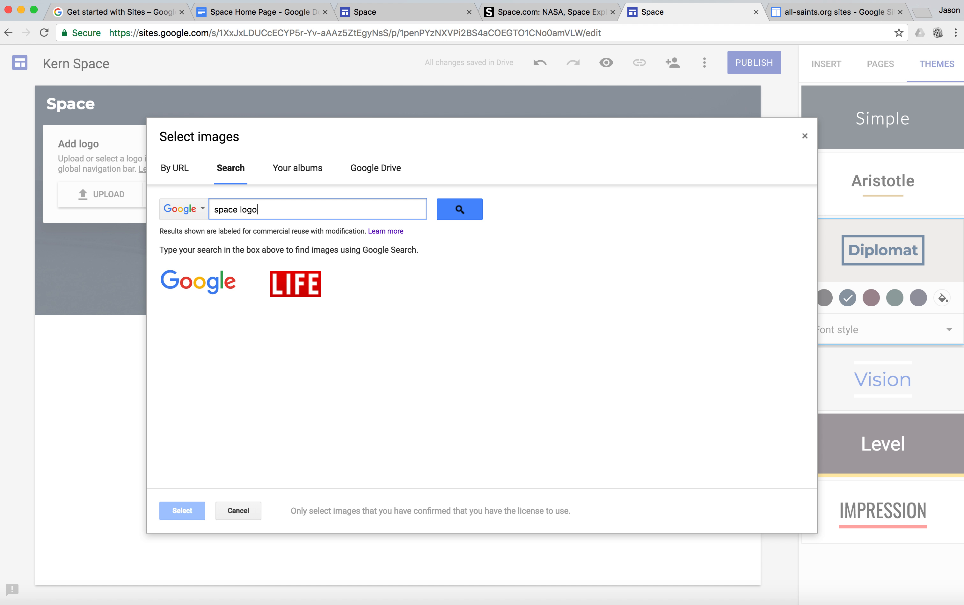
key("Return")
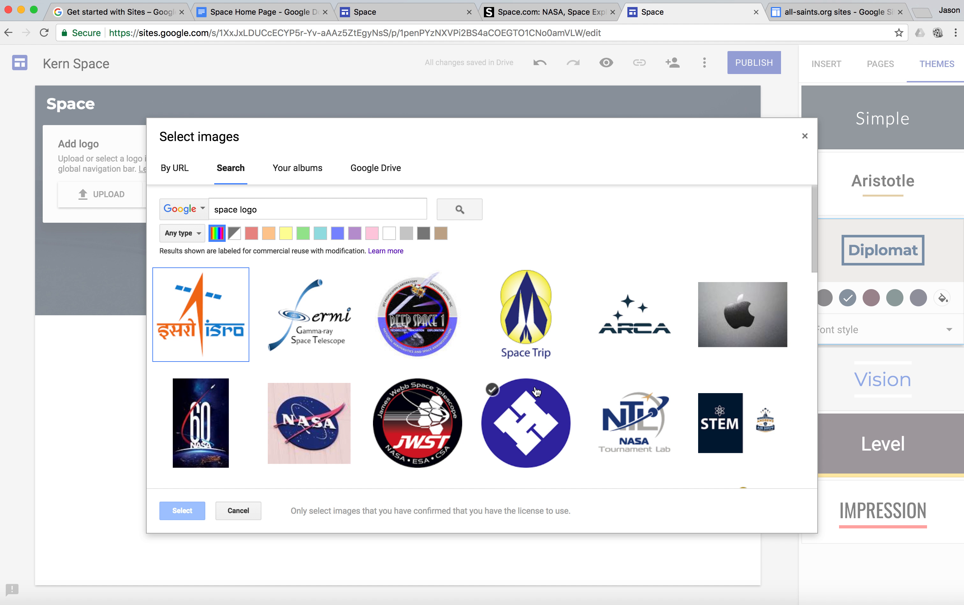
Step: Add the triangular Space Shuttle image as the site logo and keep the logo background set to White
scroll(648, 409, "down", 4)
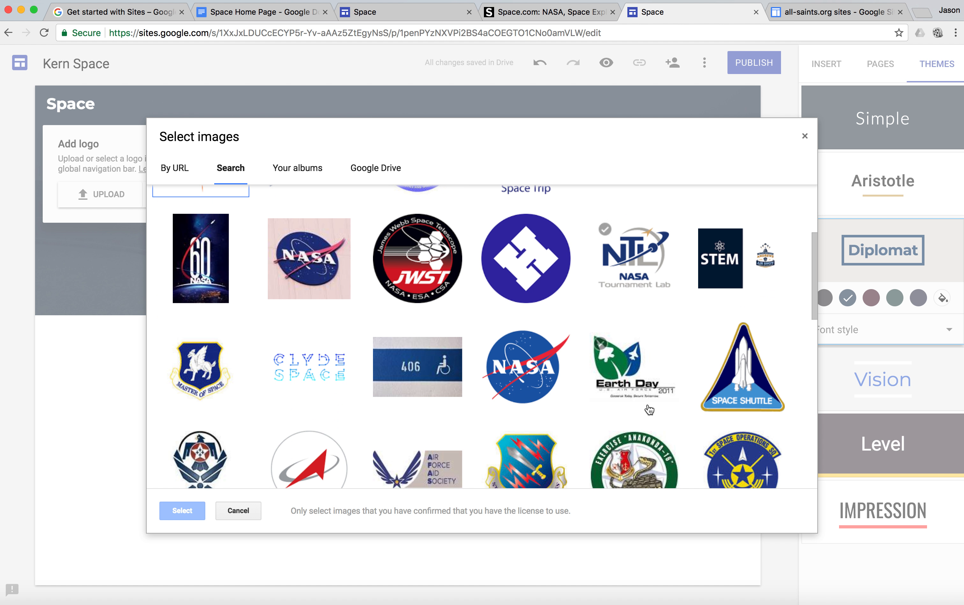
left_click(736, 384)
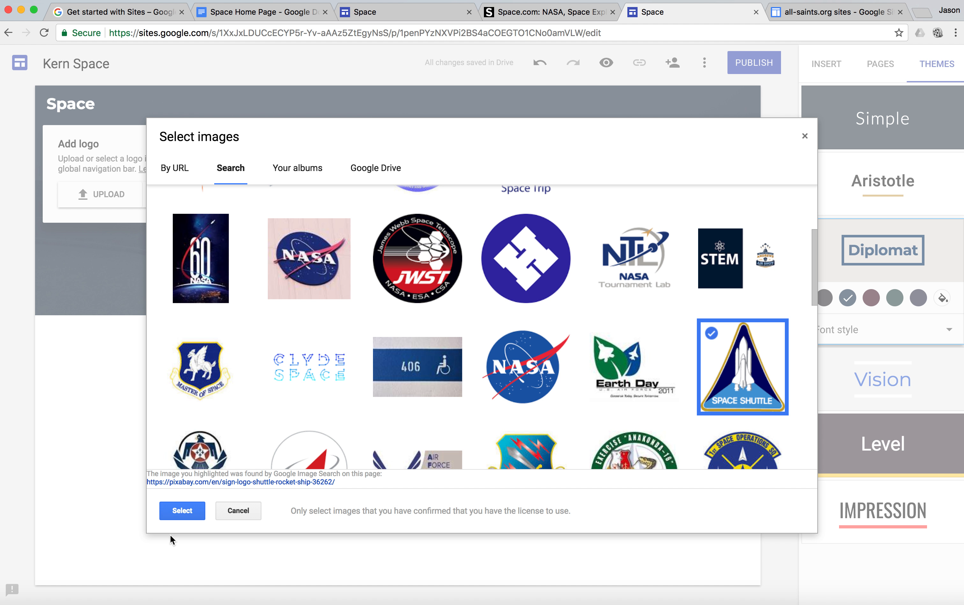
left_click(179, 512)
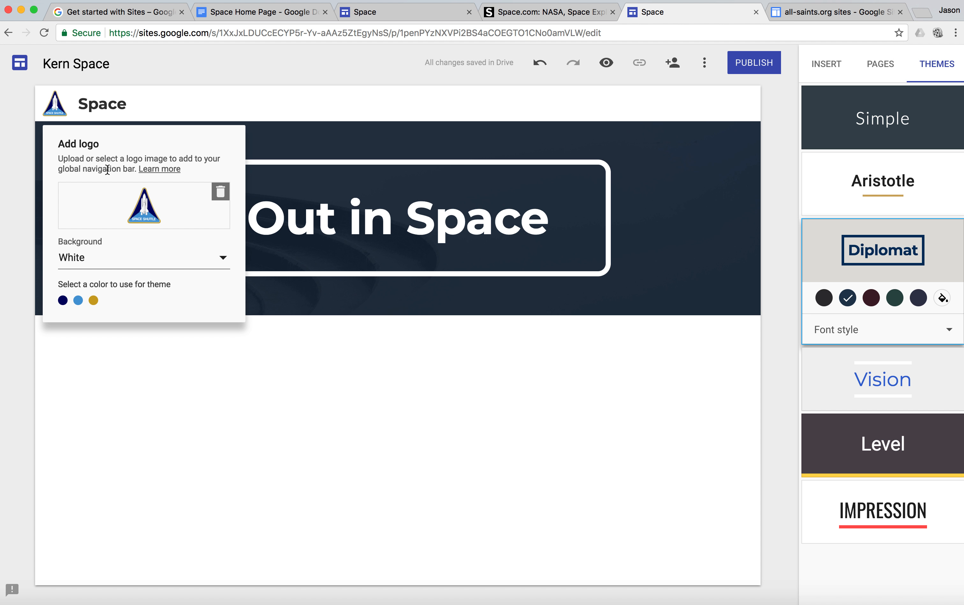
left_click(221, 262)
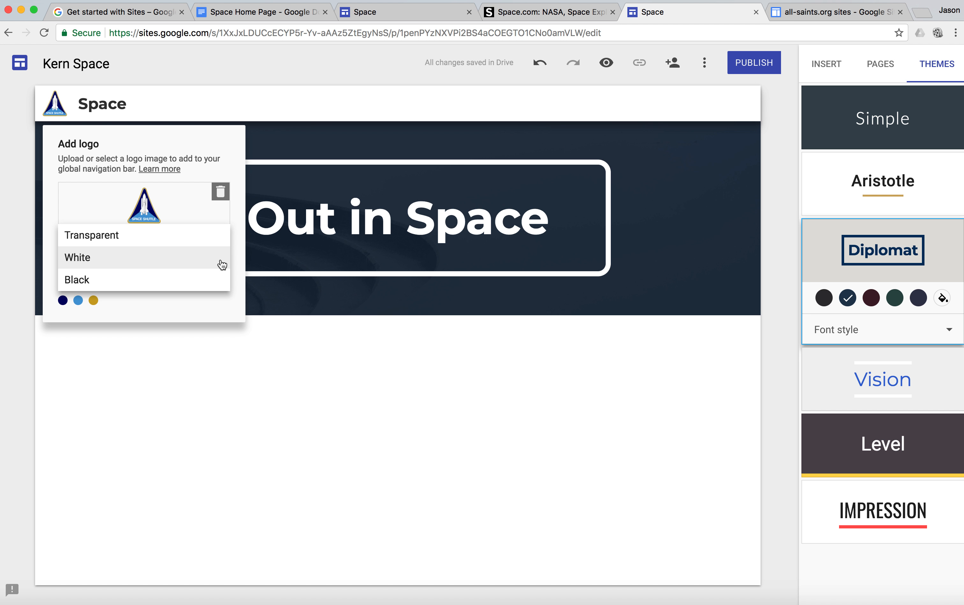
left_click(222, 264)
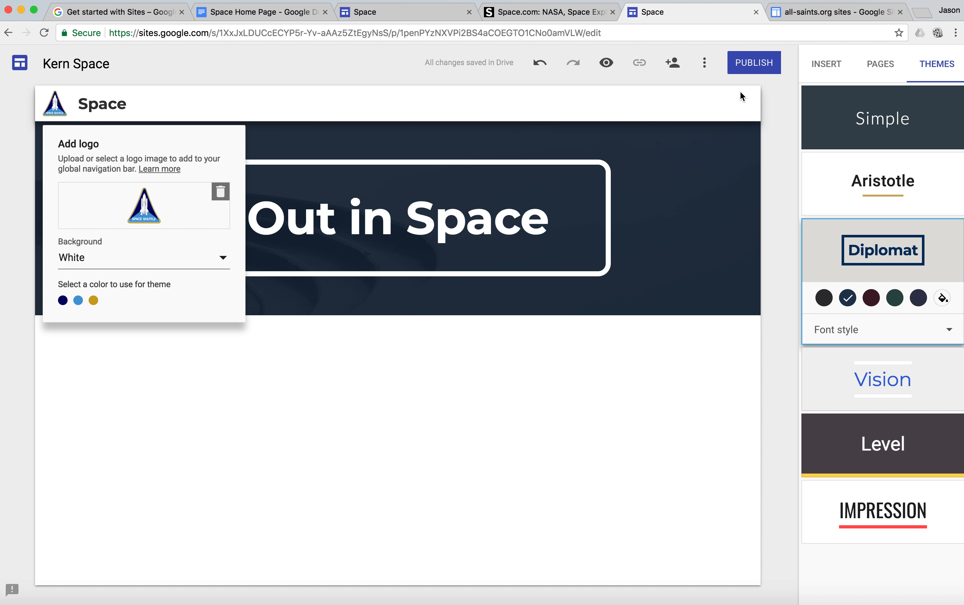
Step: Close the logo settings and search Google images for "space" to find a header background image
left_click(778, 198)
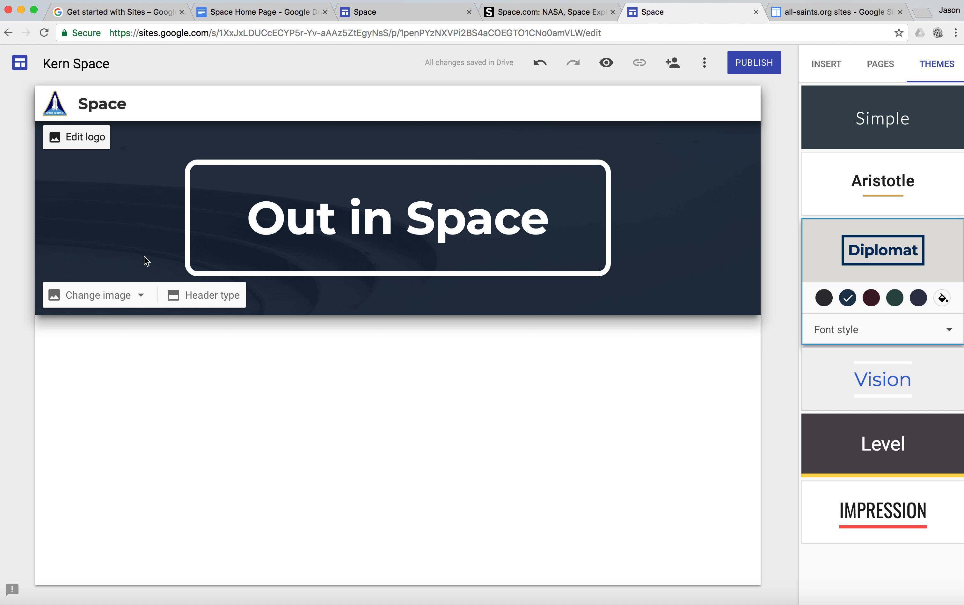
left_click(142, 297)
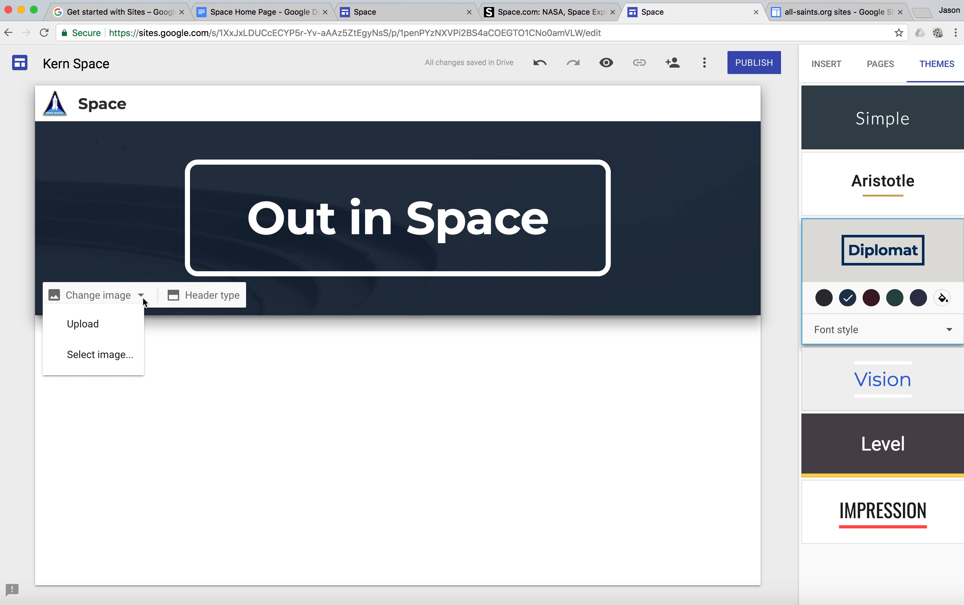
left_click(128, 354)
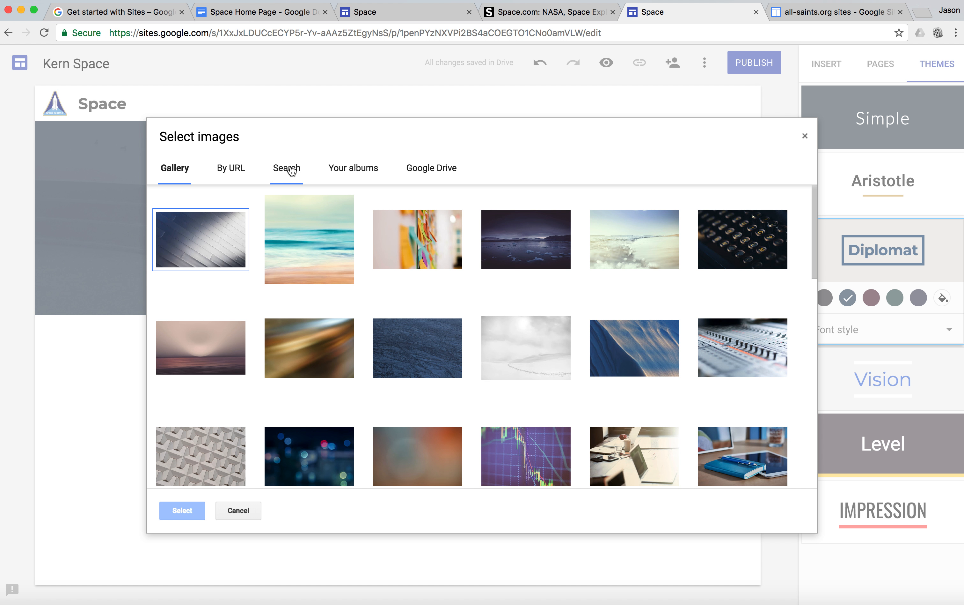
left_click(292, 170)
type("space")
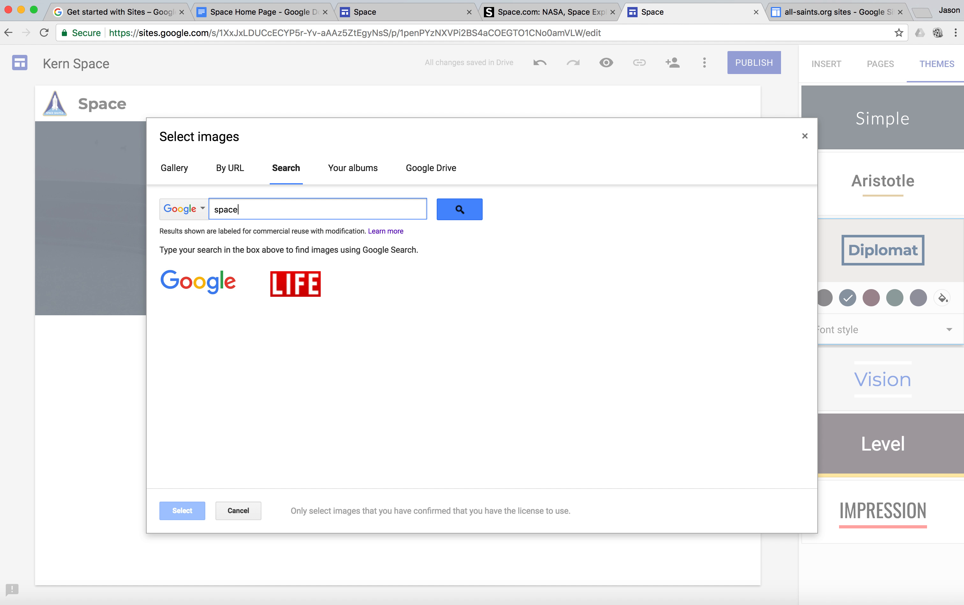
key("Return")
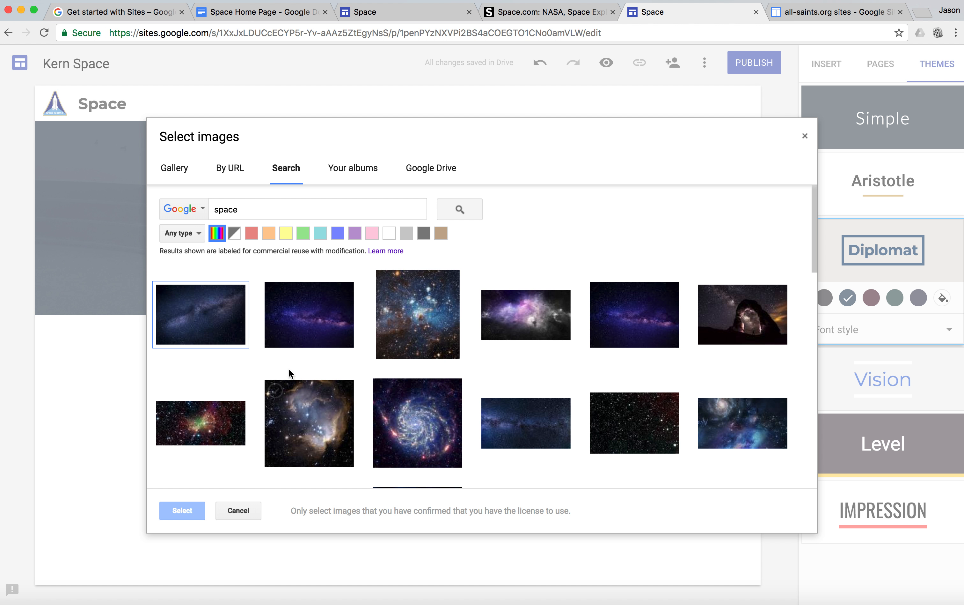
Step: Try the dark blue Milky Way image for the header, and instead set the purple Milky Way image beside it as the header background
left_click(206, 323)
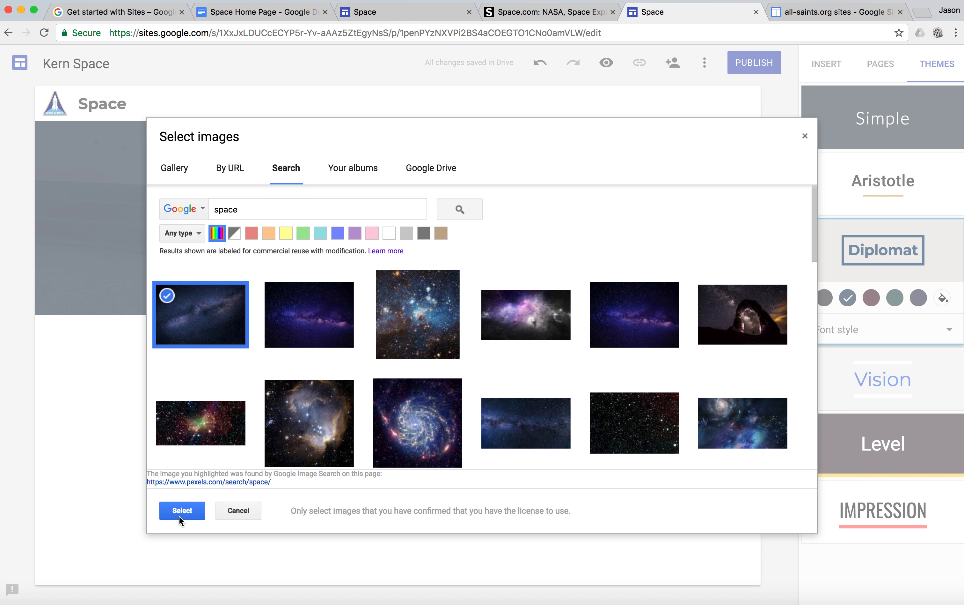
left_click(182, 510)
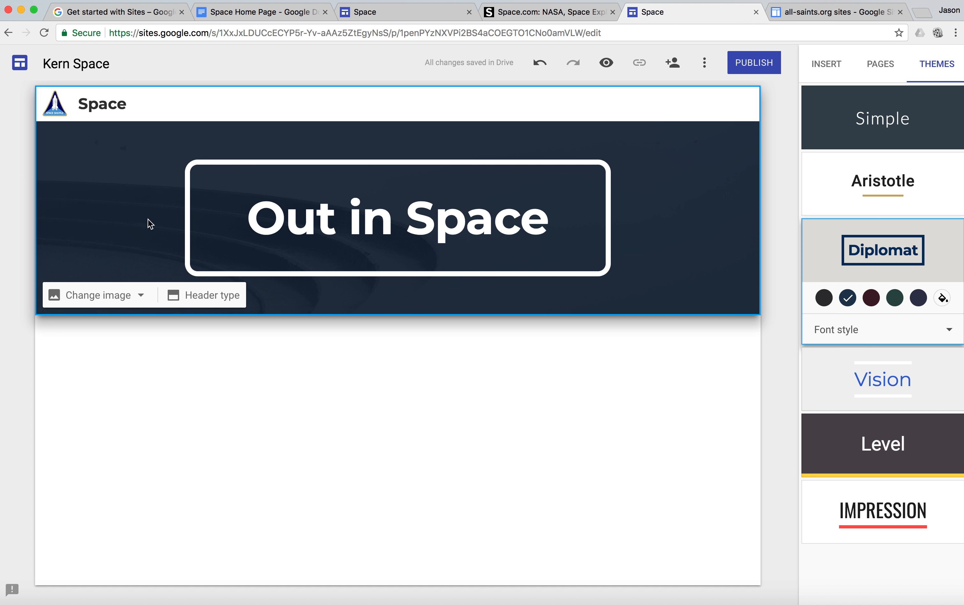
left_click(141, 297)
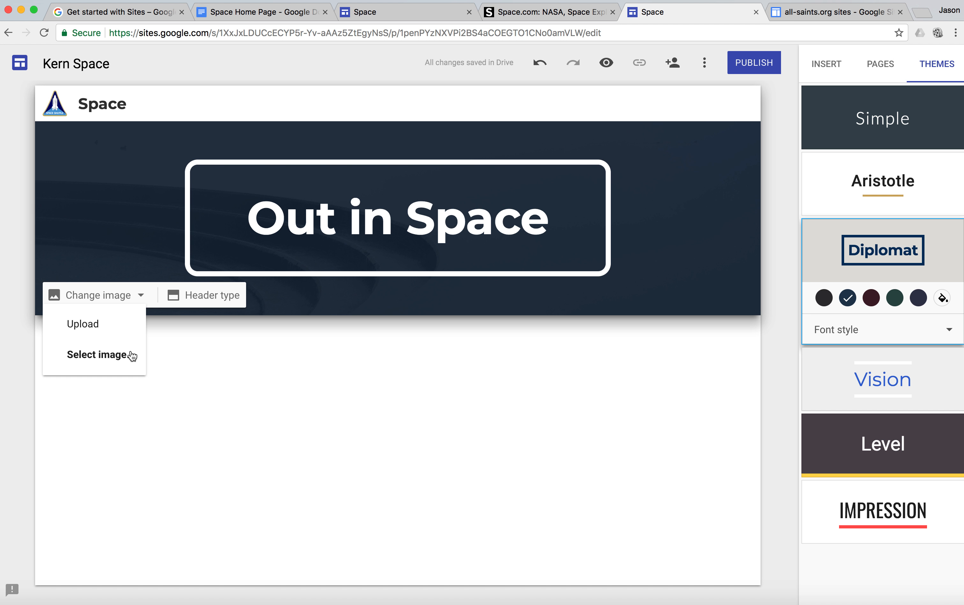
left_click(132, 355)
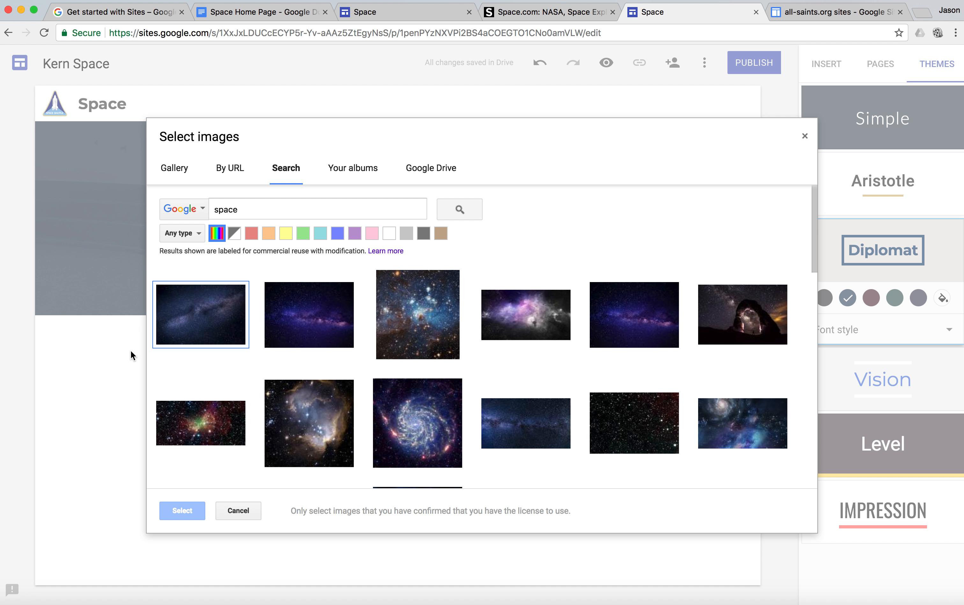
left_click(295, 328)
left_click(184, 511)
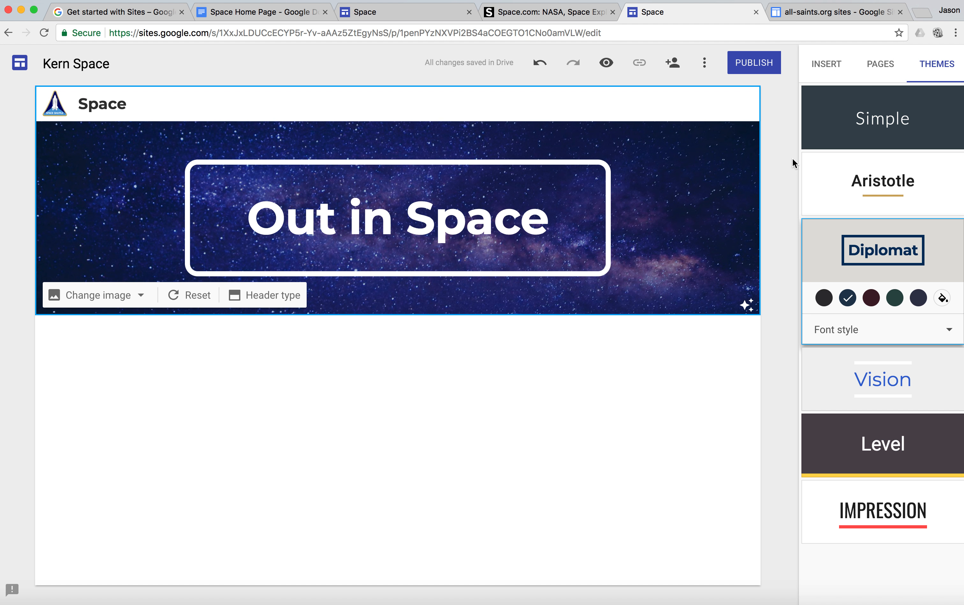
Step: Rename the Home page to "Out in Space" in its page properties
left_click(885, 66)
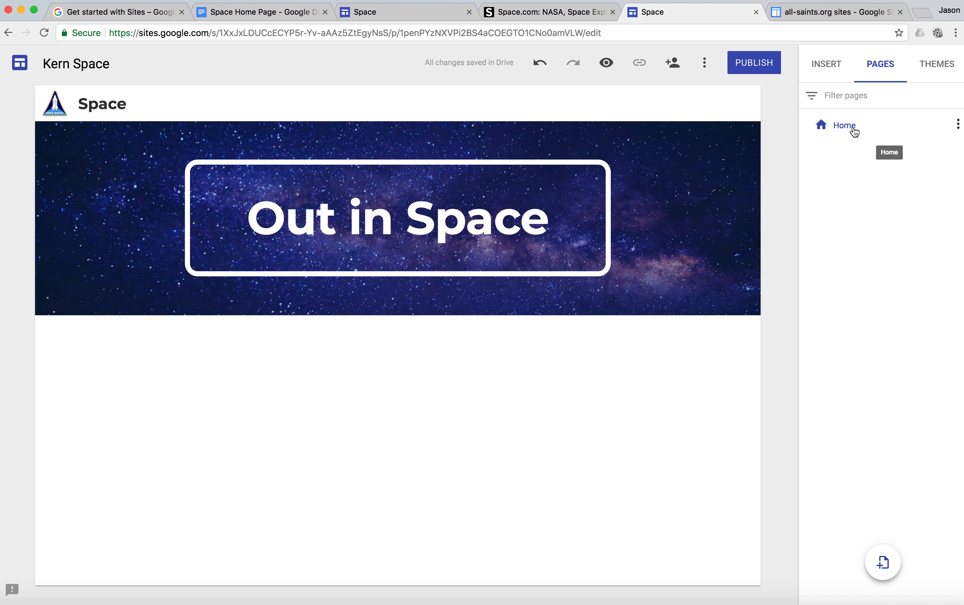
left_click(958, 127)
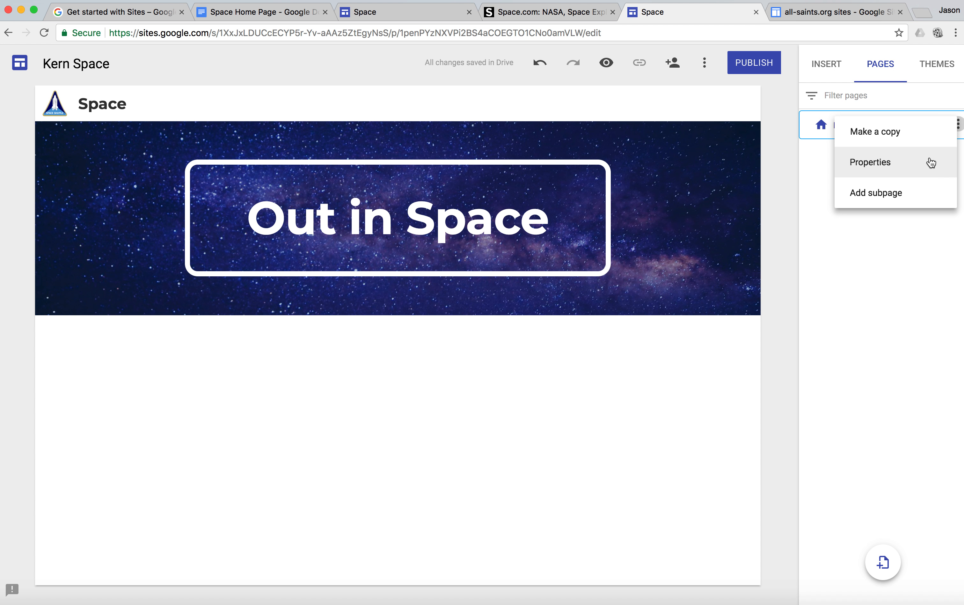
left_click(916, 169)
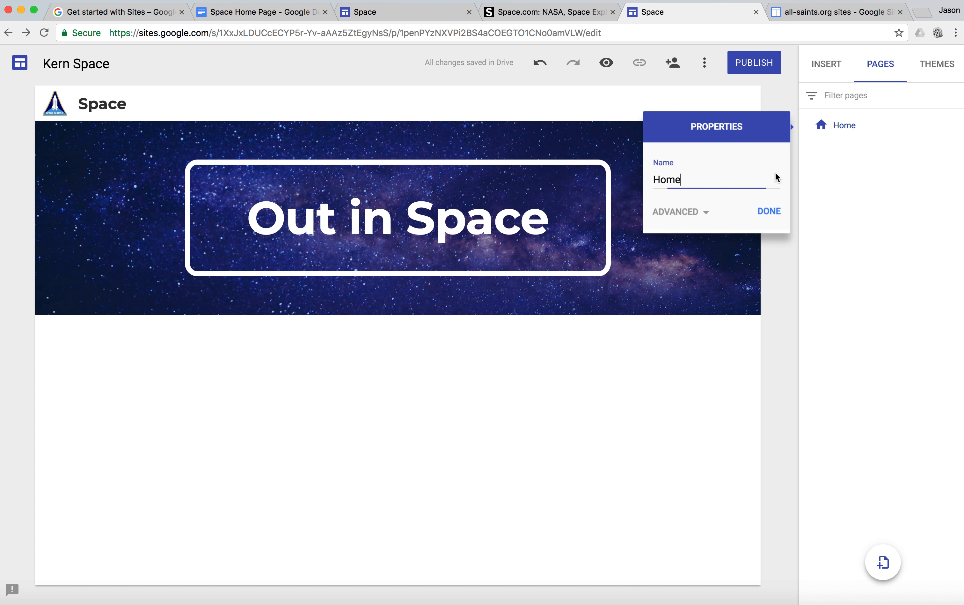
left_click_drag(702, 174, 615, 174)
type("Out in Space")
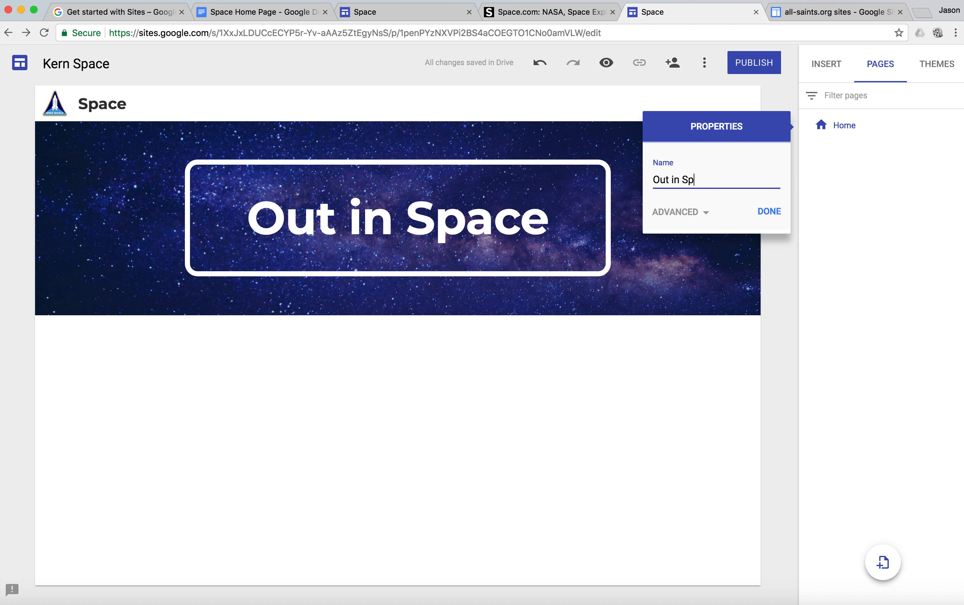
left_click(756, 216)
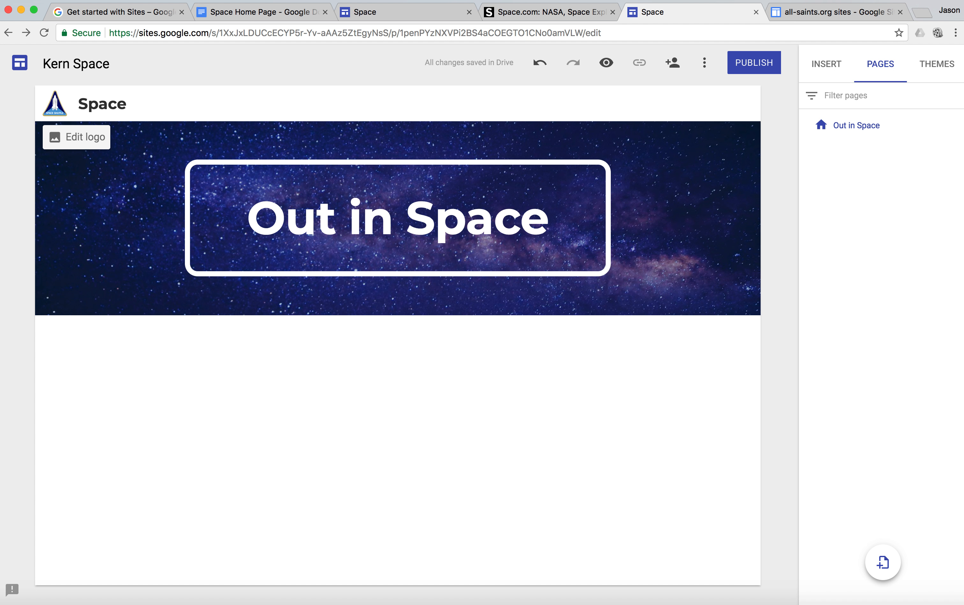
Step: Check the page outline in Google Docs, return to Google Sites and add a new page named "Tech"
left_click(286, 10)
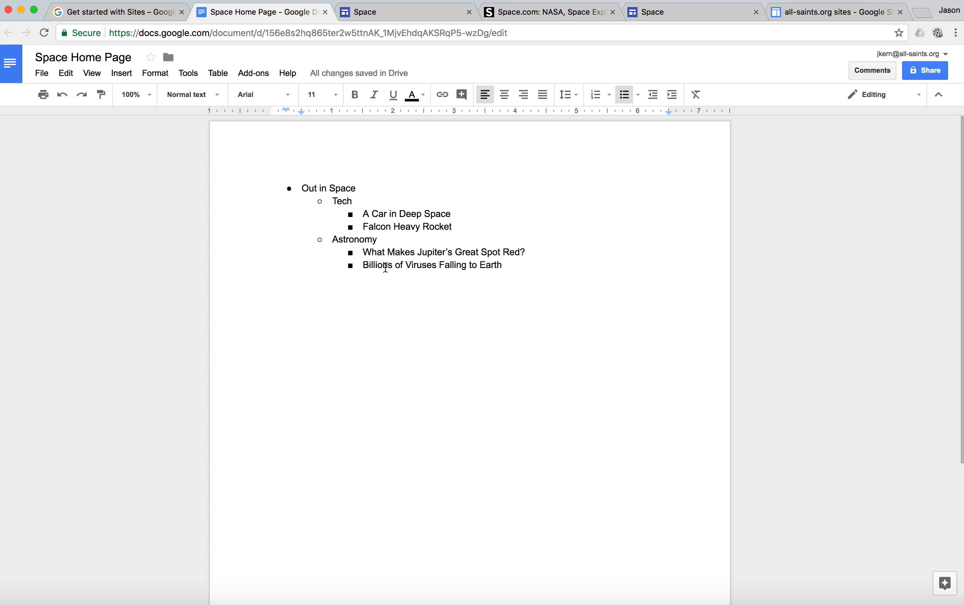
left_click(660, 13)
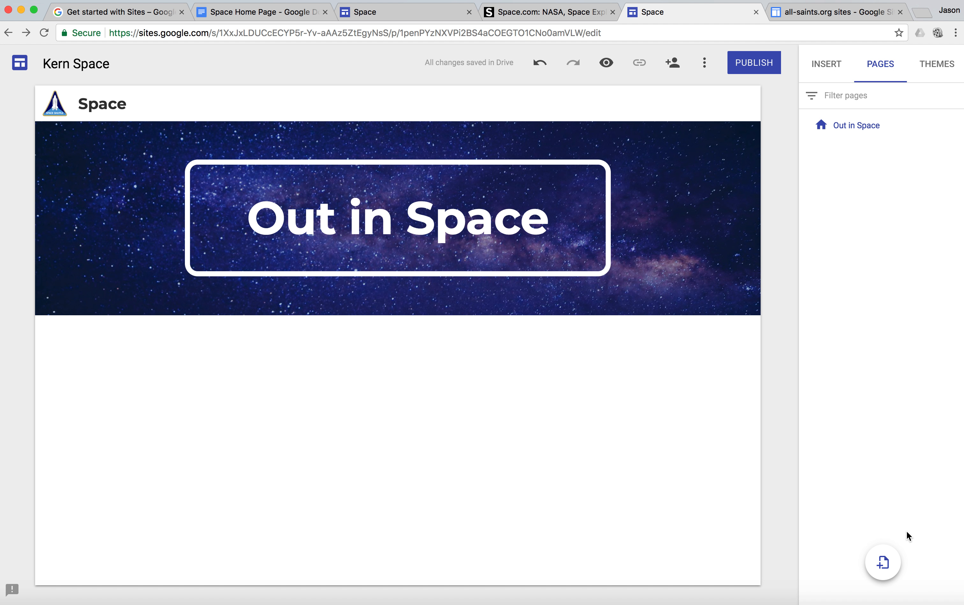
left_click(884, 562)
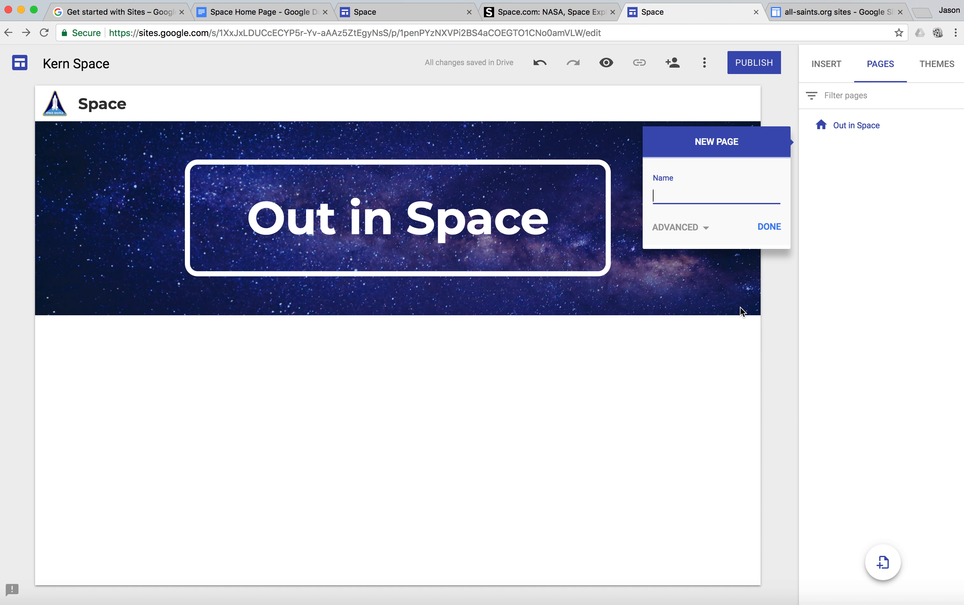
type("Te")
left_click(767, 225)
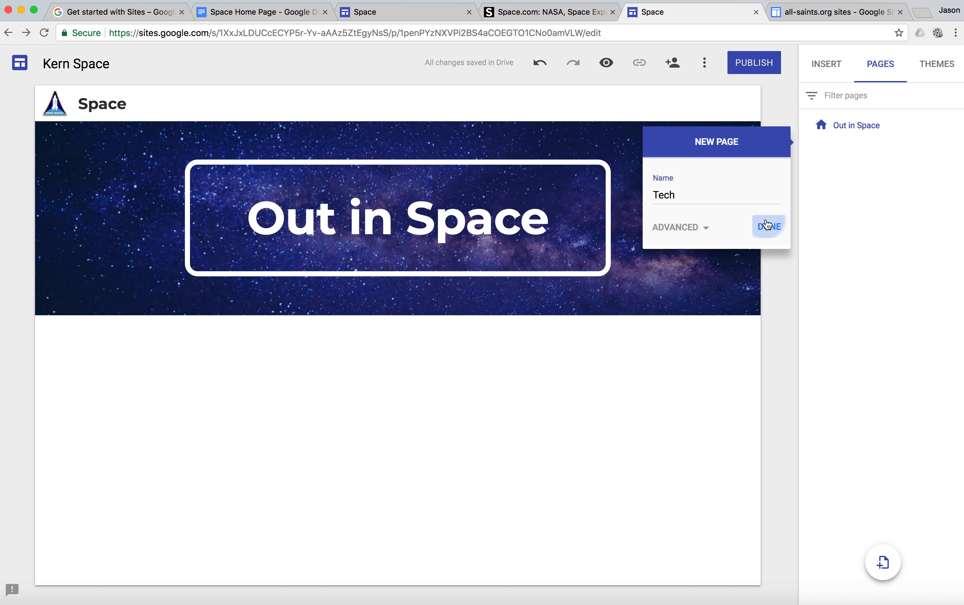
Step: Copy the bullet "A Car in Deep Space" from the Google Docs outline and return to the site in Google Sites
left_click(291, 12)
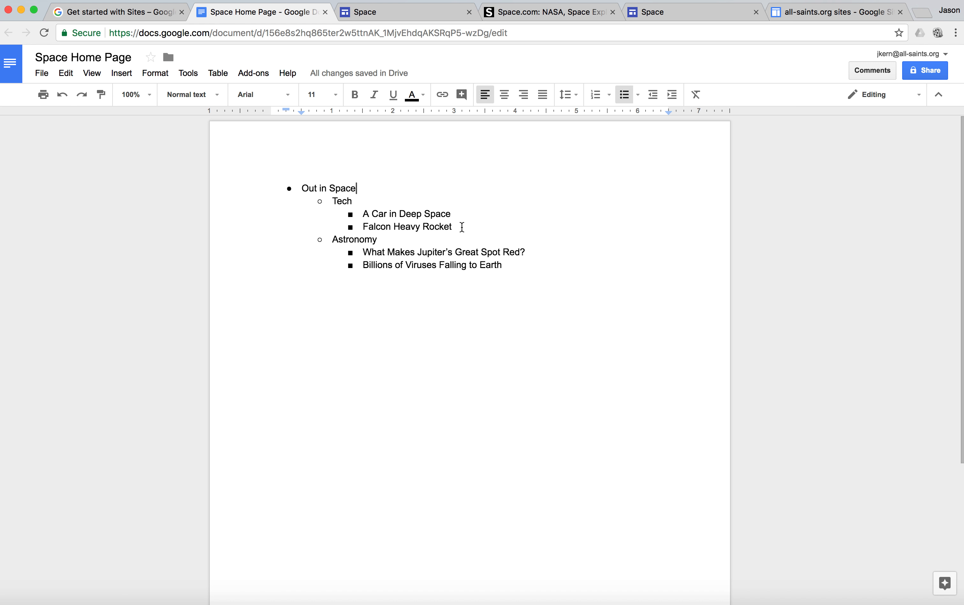
left_click_drag(453, 215, 366, 213)
key("super+c")
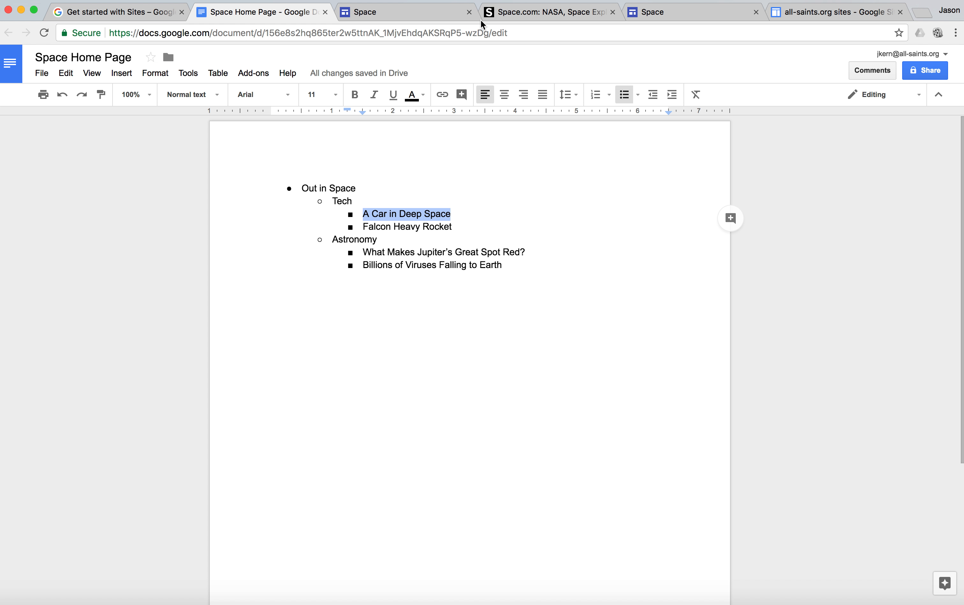
left_click(674, 12)
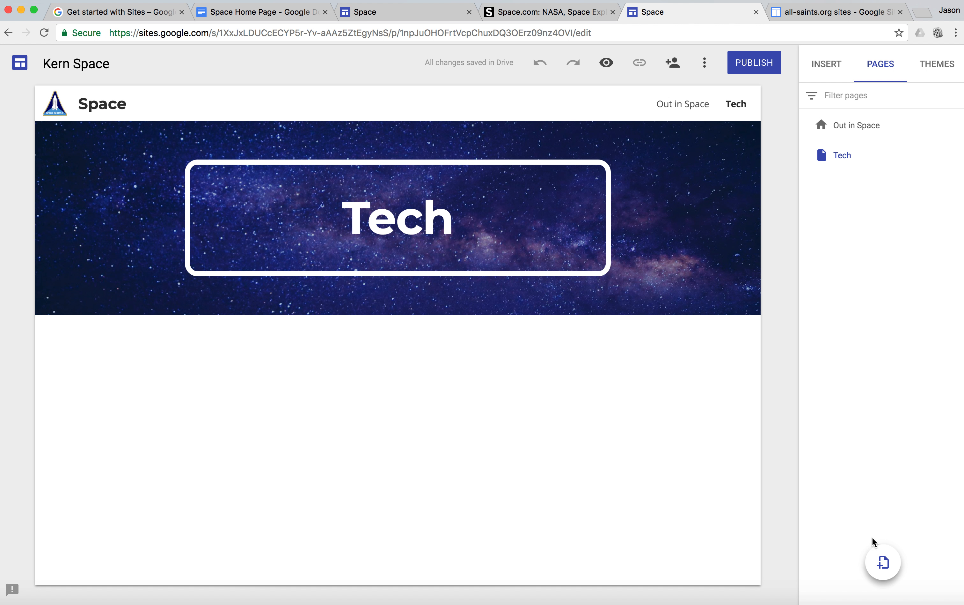
mouse_move(865, 158)
left_click(293, 18)
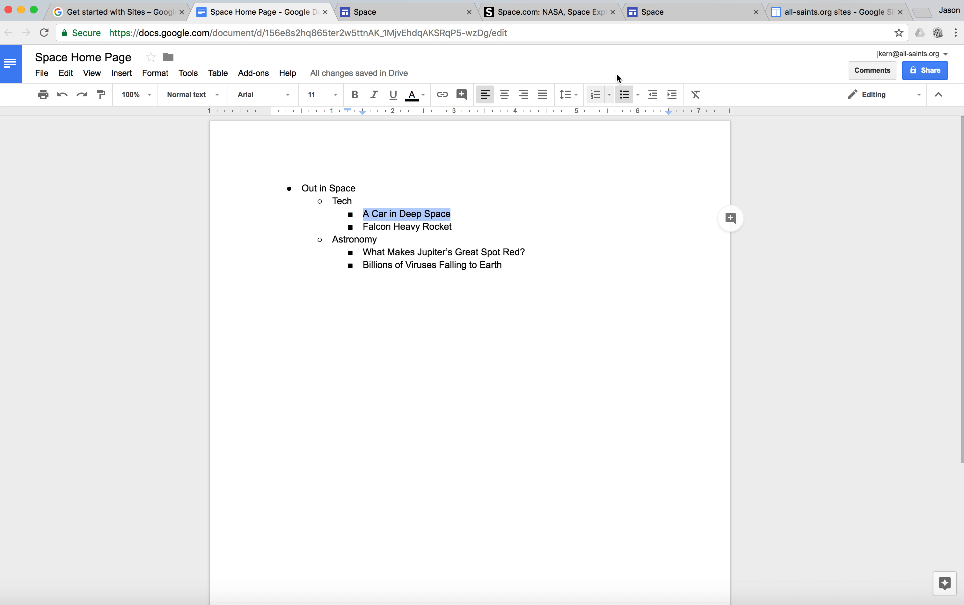
left_click(702, 16)
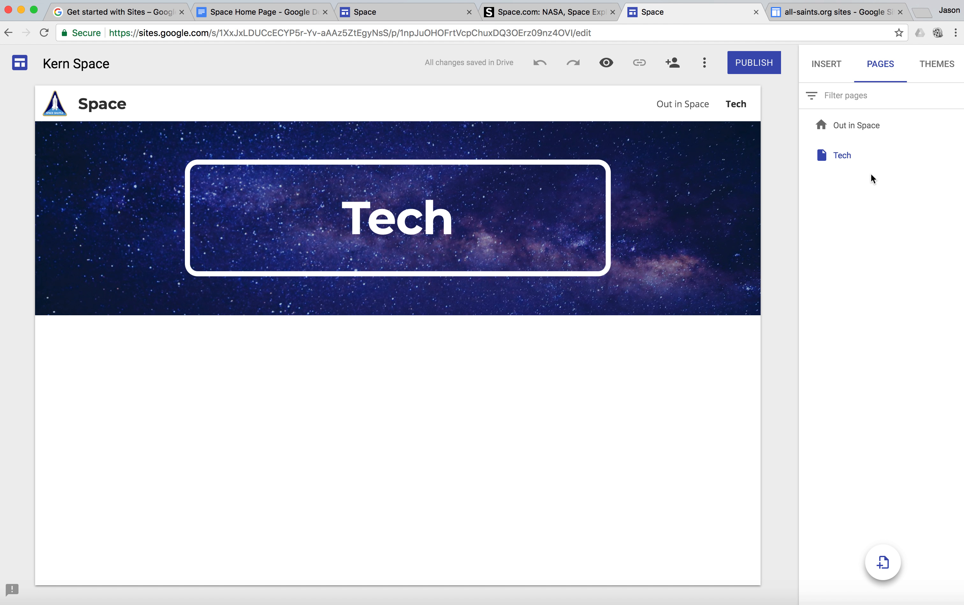
mouse_move(872, 167)
Step: Add a subpage under Tech and name it with the copied title "A Car in Deep Space"
left_click(958, 157)
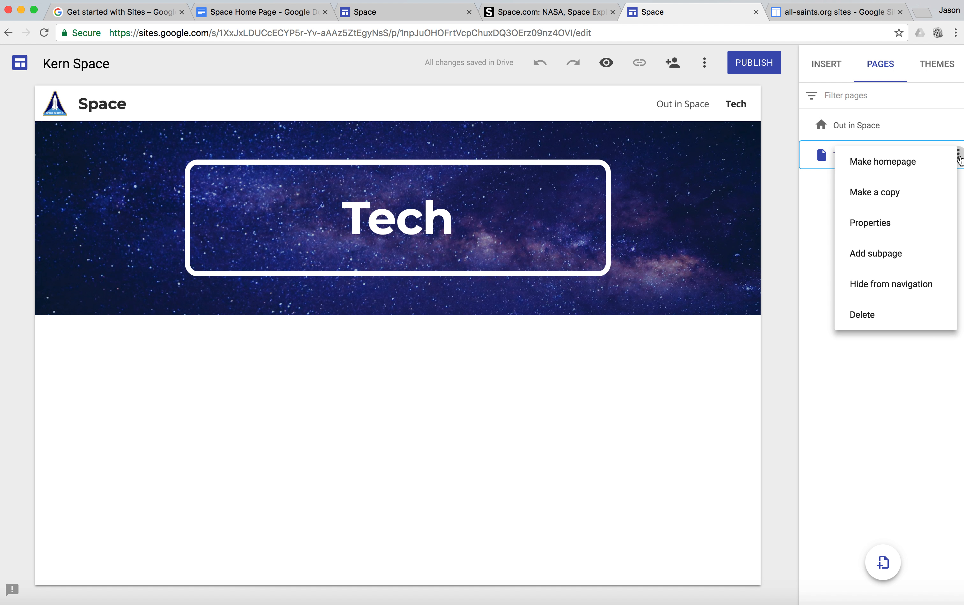
left_click(912, 256)
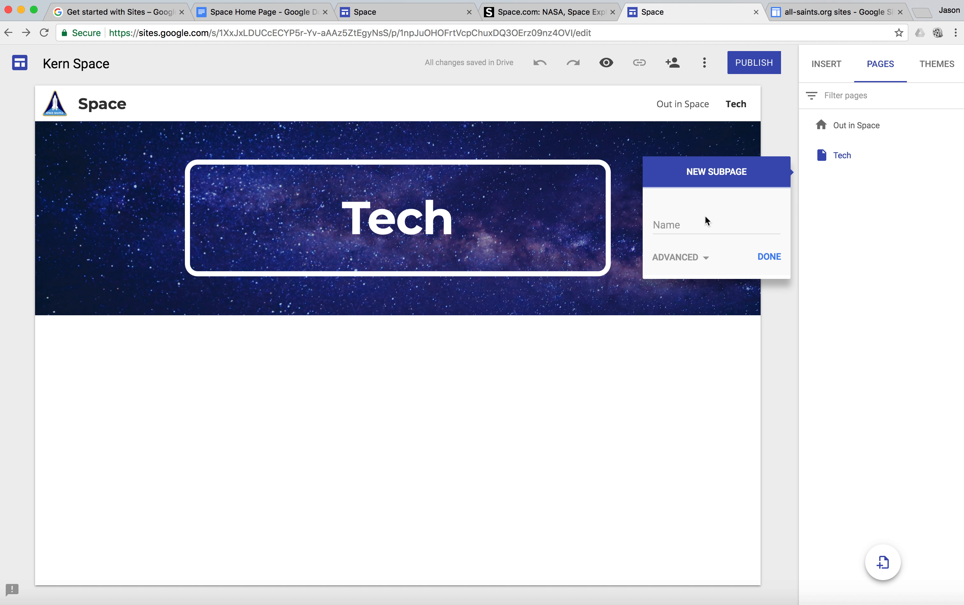
left_click(671, 229)
key("super+v")
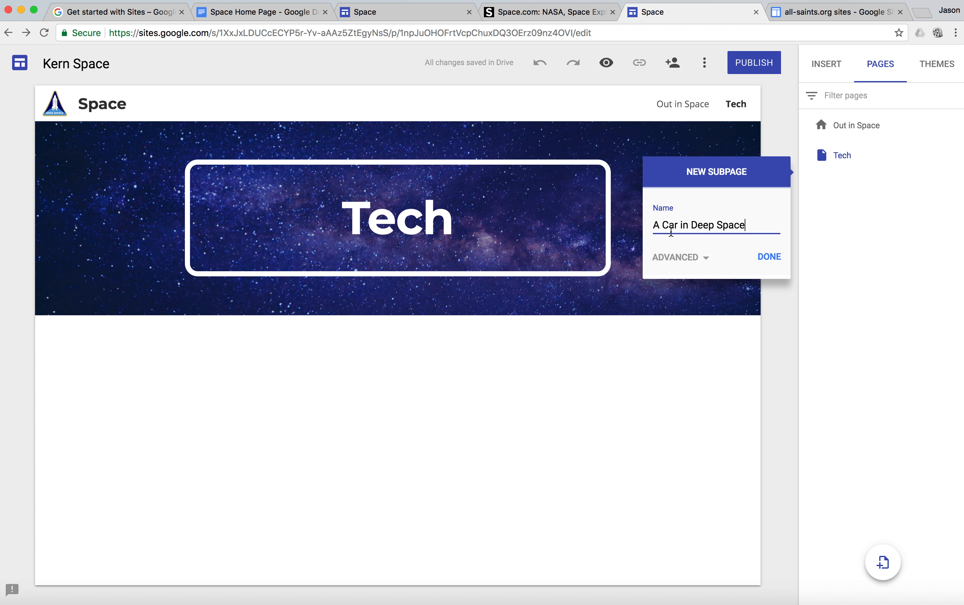
left_click(774, 258)
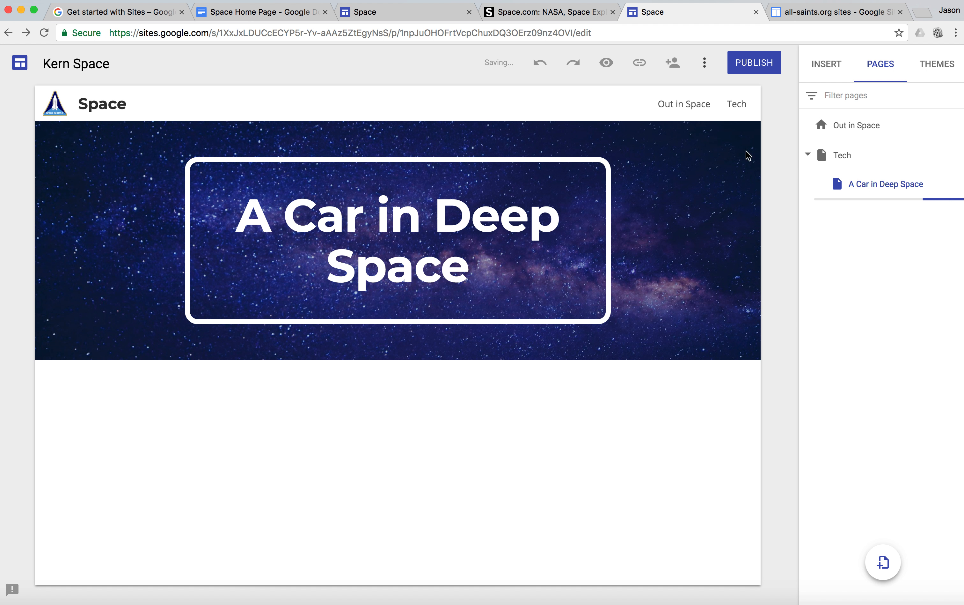
mouse_move(747, 105)
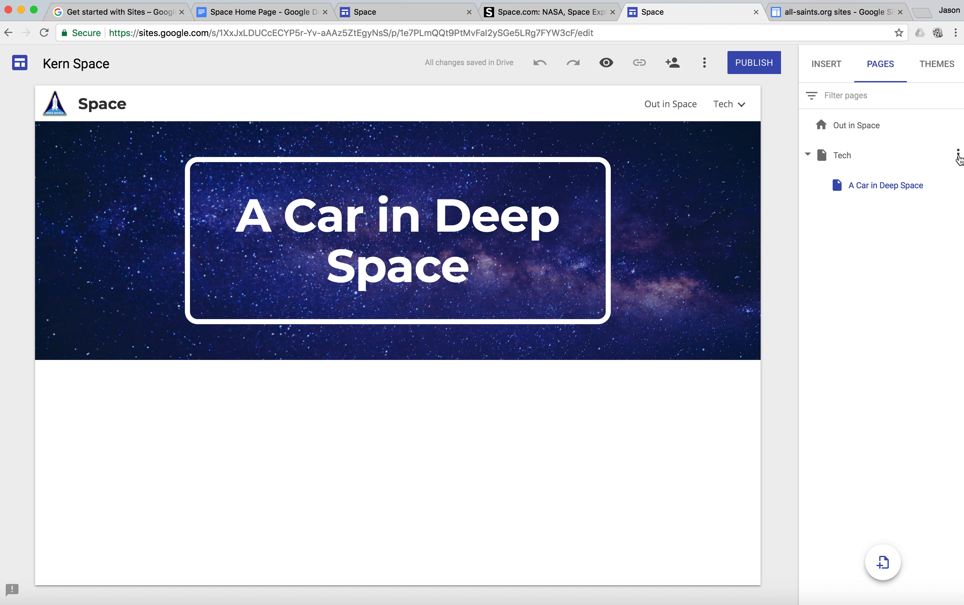
Step: Add a second subpage under Tech named "Falcon Heavy Rocket", copying the title from the Google Docs outline
left_click(959, 156)
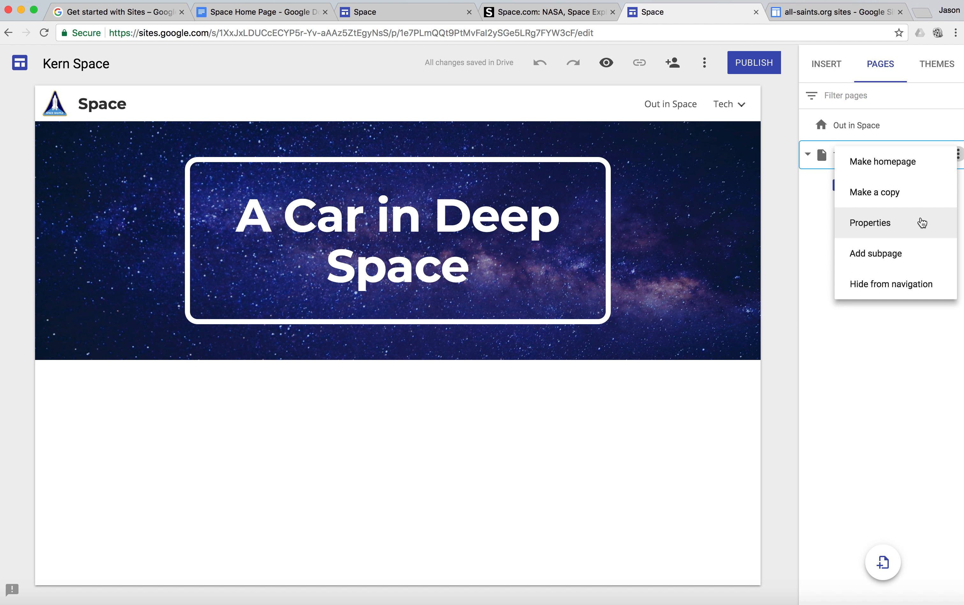
left_click(916, 253)
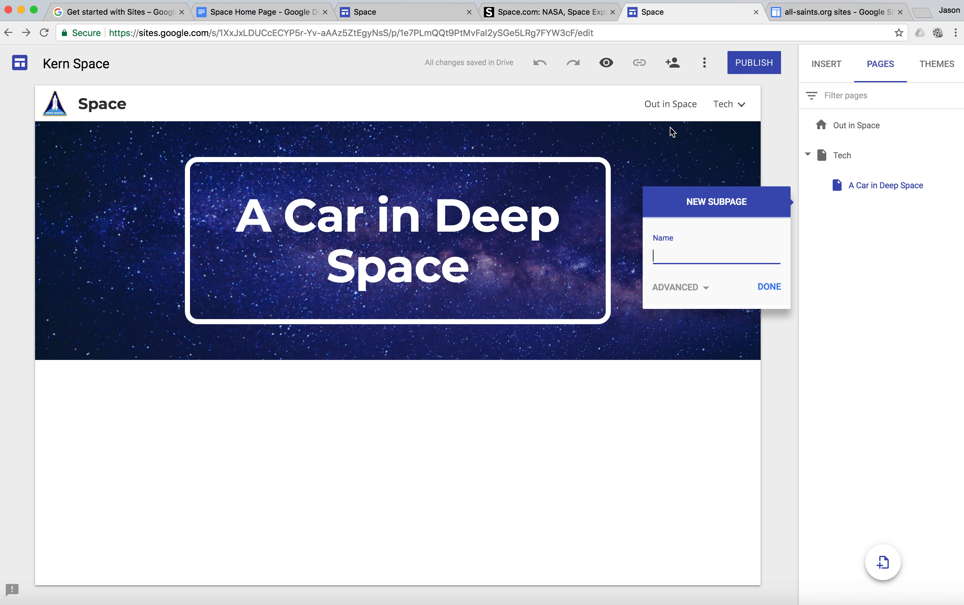
left_click(264, 12)
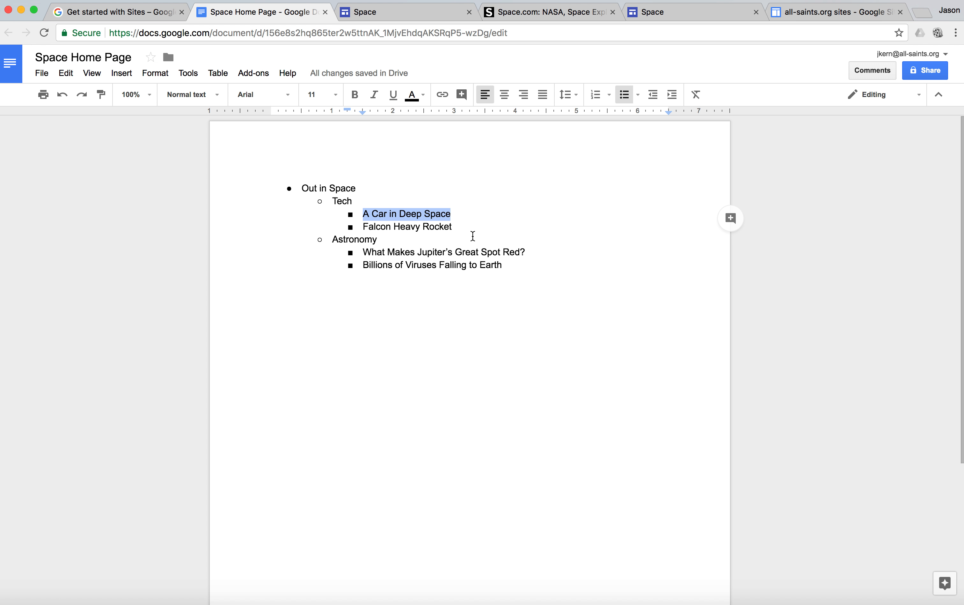
left_click_drag(461, 230, 364, 224)
key("super+c")
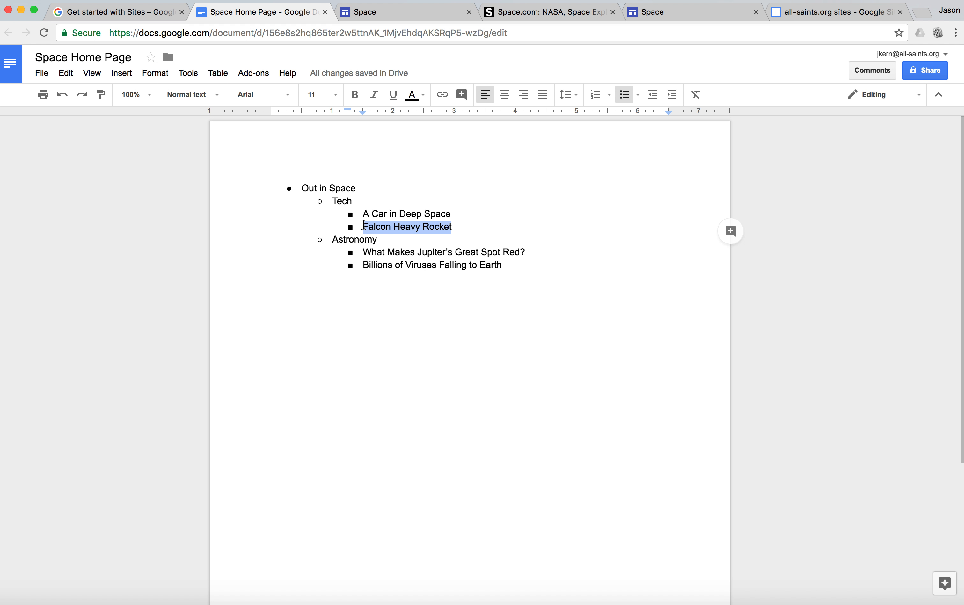
left_click(671, 14)
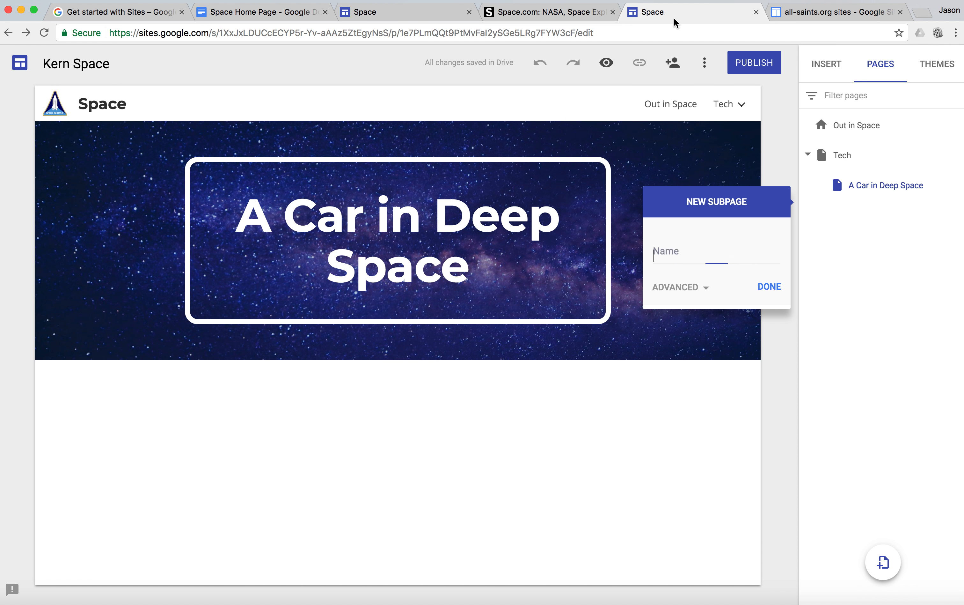
key("super+v")
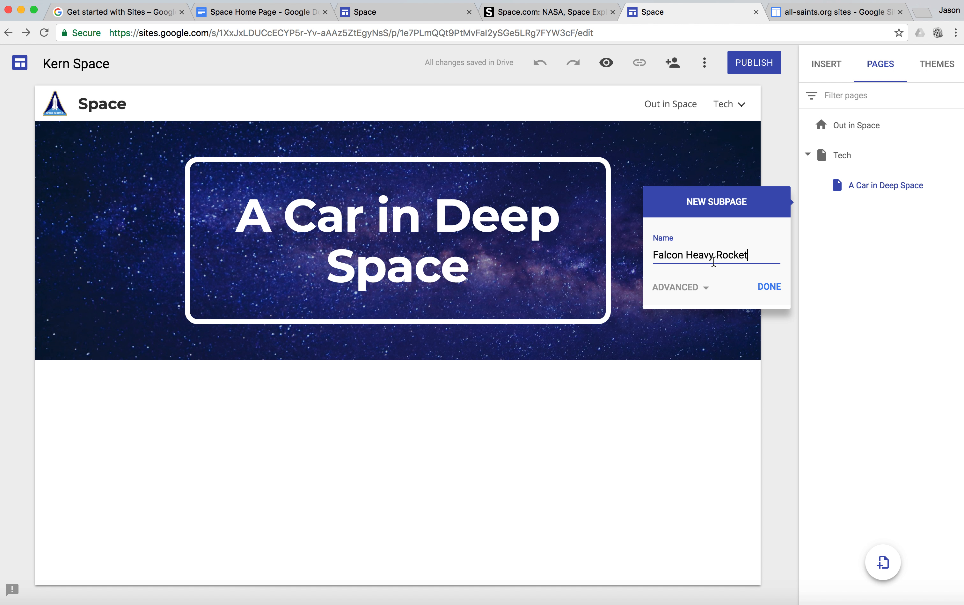
left_click(768, 285)
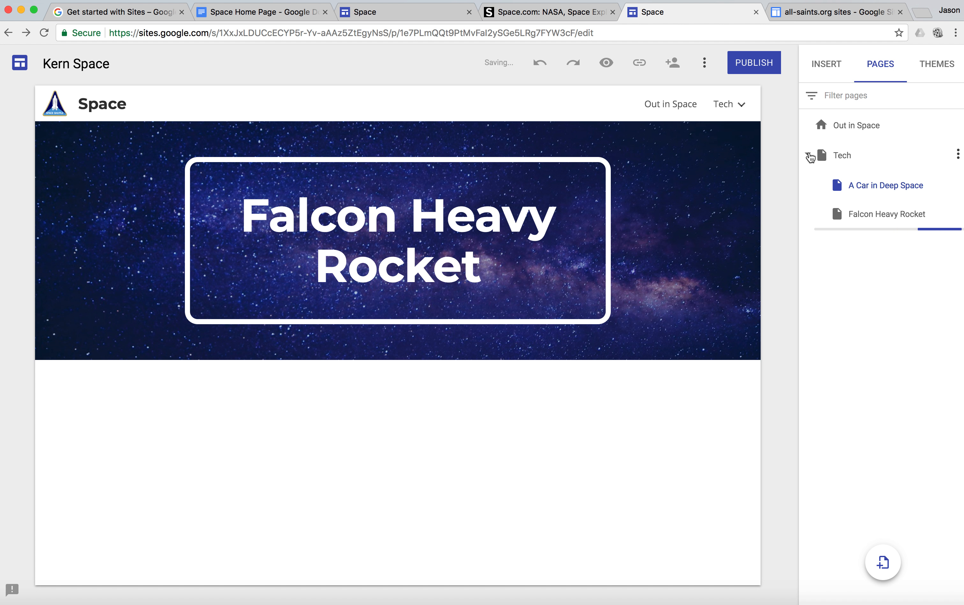
Step: Collapse the Tech page in the page list and add a new page named "Astronomy"
left_click(810, 156)
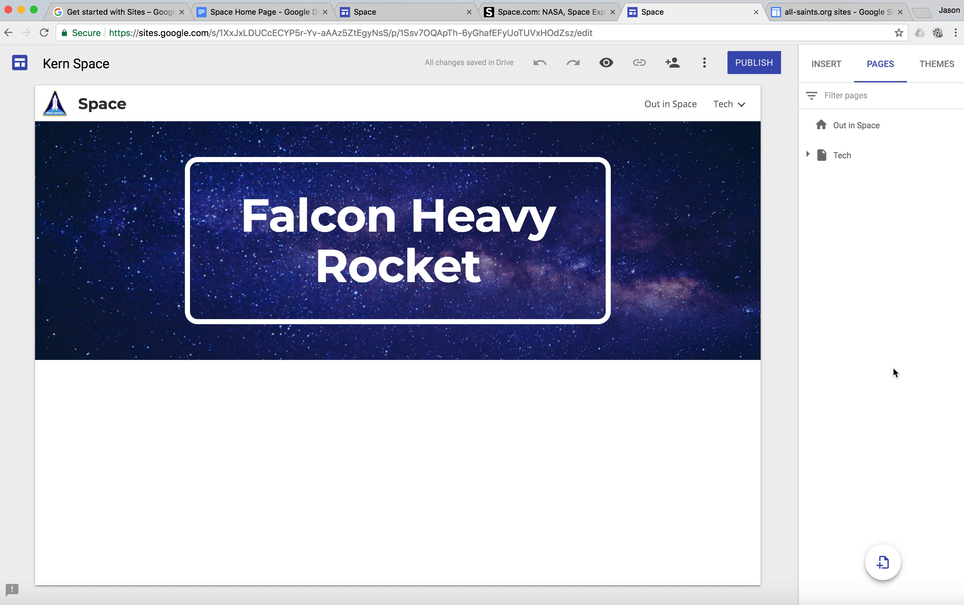
left_click(882, 562)
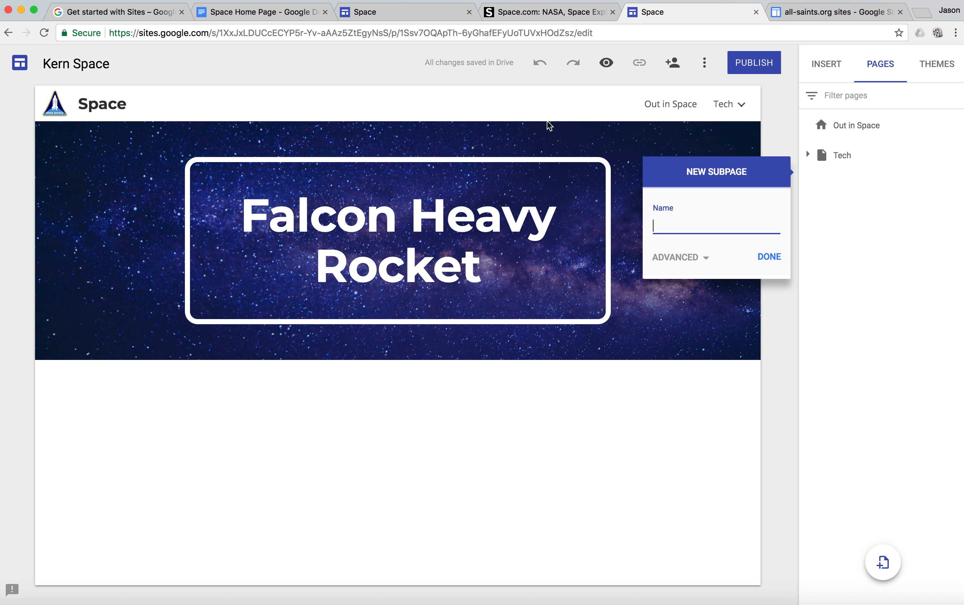
type("Astronomy")
left_click(769, 256)
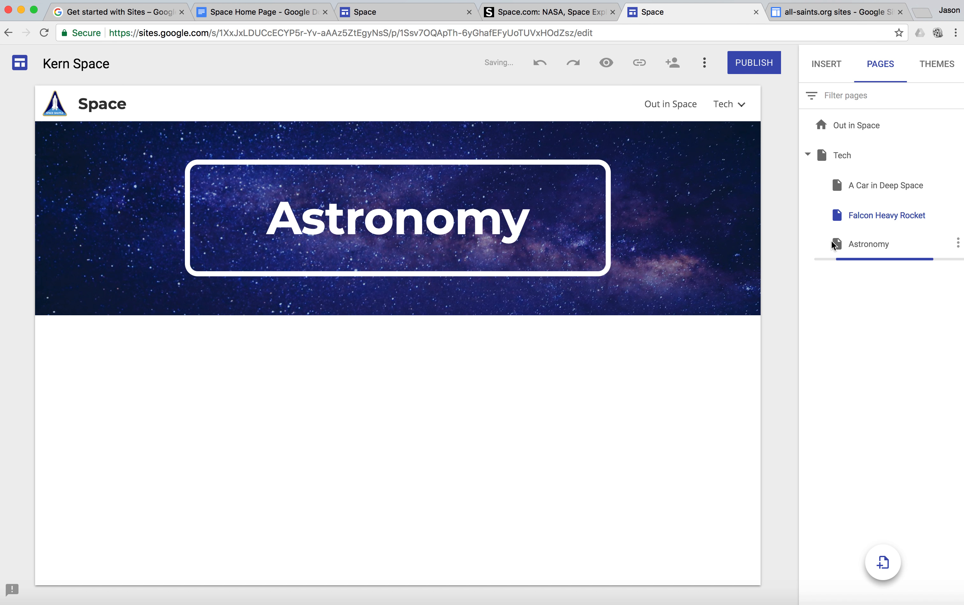
Step: Move Astronomy out from under Tech by making it the homepage, and set Out in Space back as the homepage
left_click(958, 244)
left_click(959, 244)
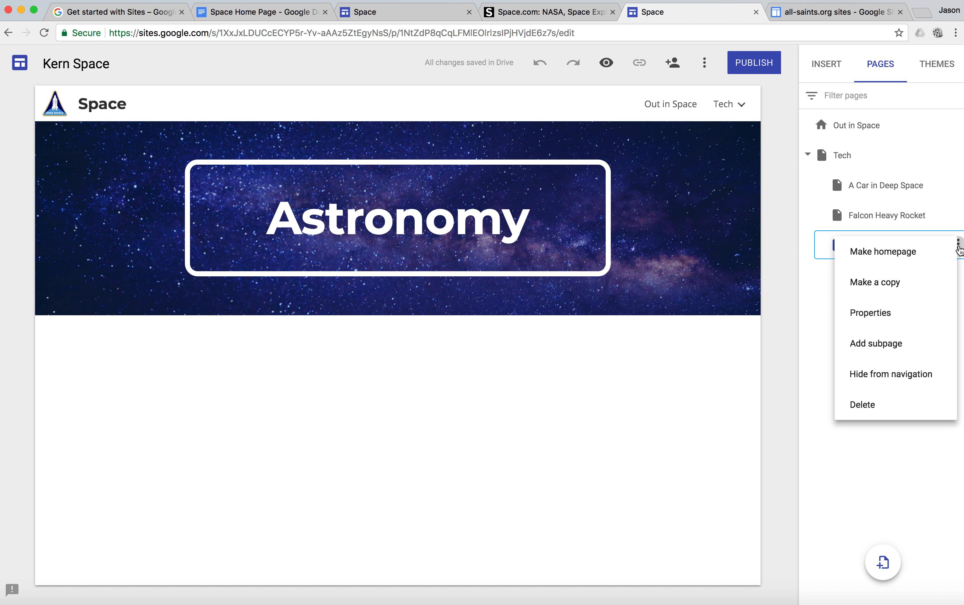
left_click(939, 252)
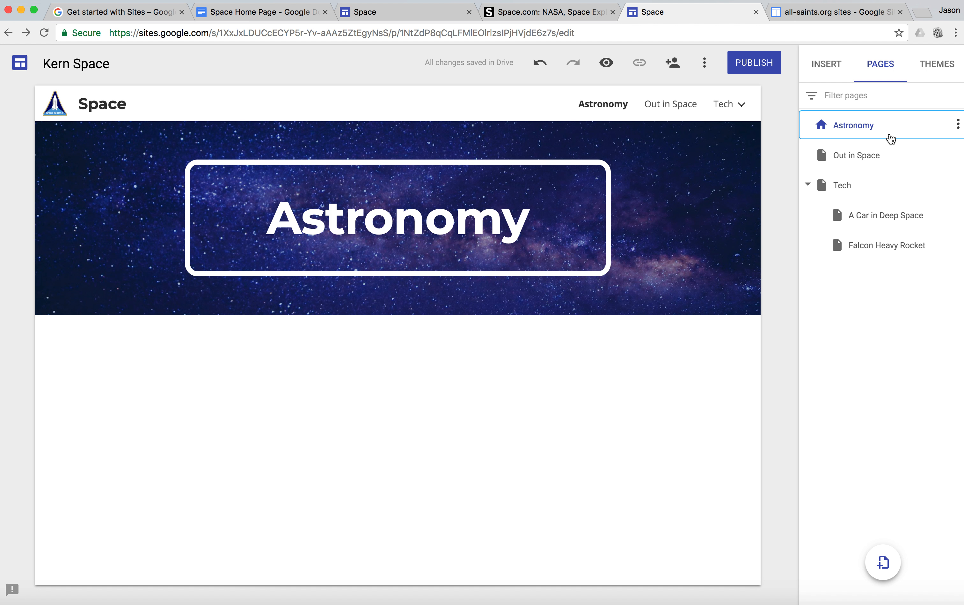
left_click(956, 155)
left_click(946, 170)
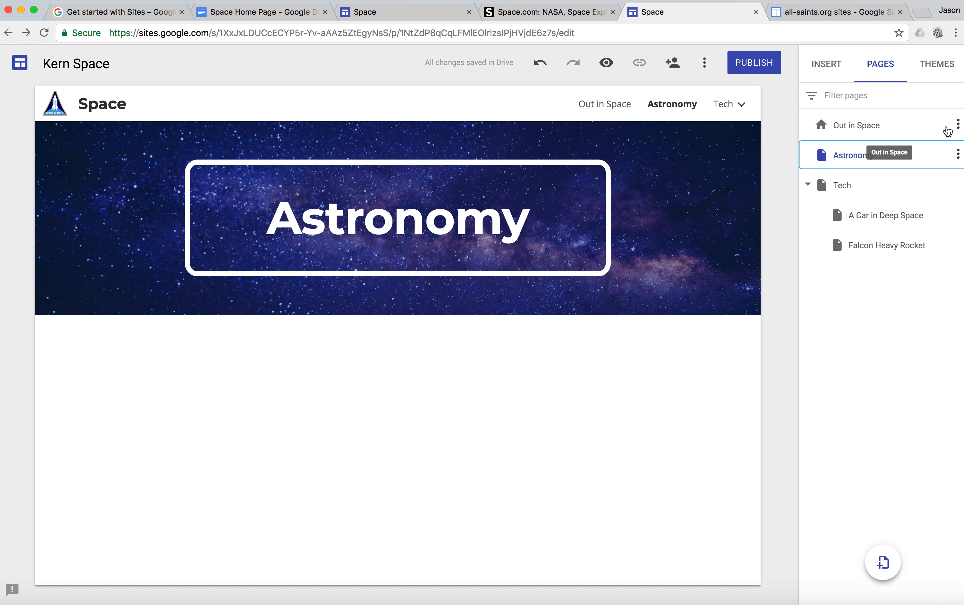
left_click(958, 127)
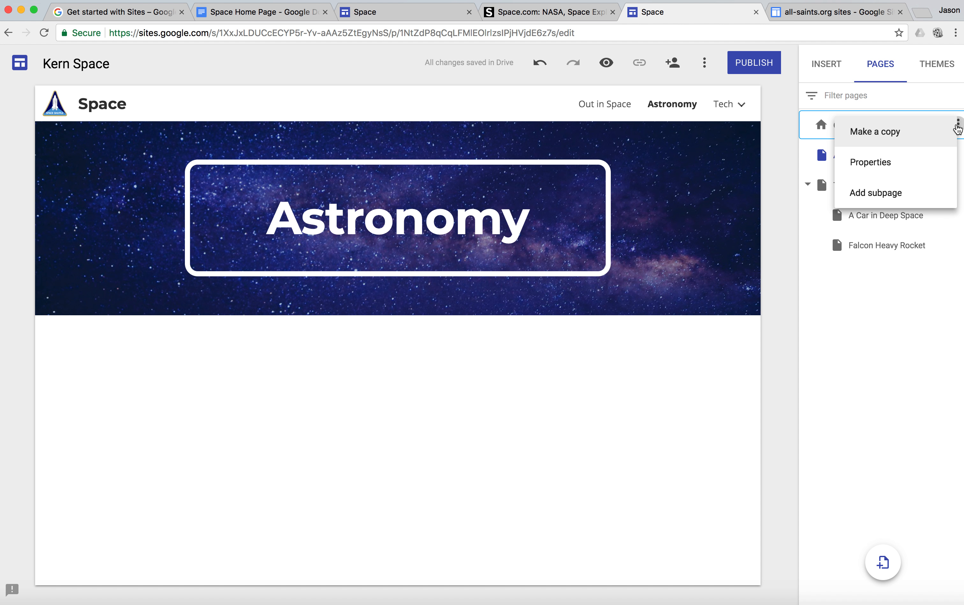
left_click(958, 128)
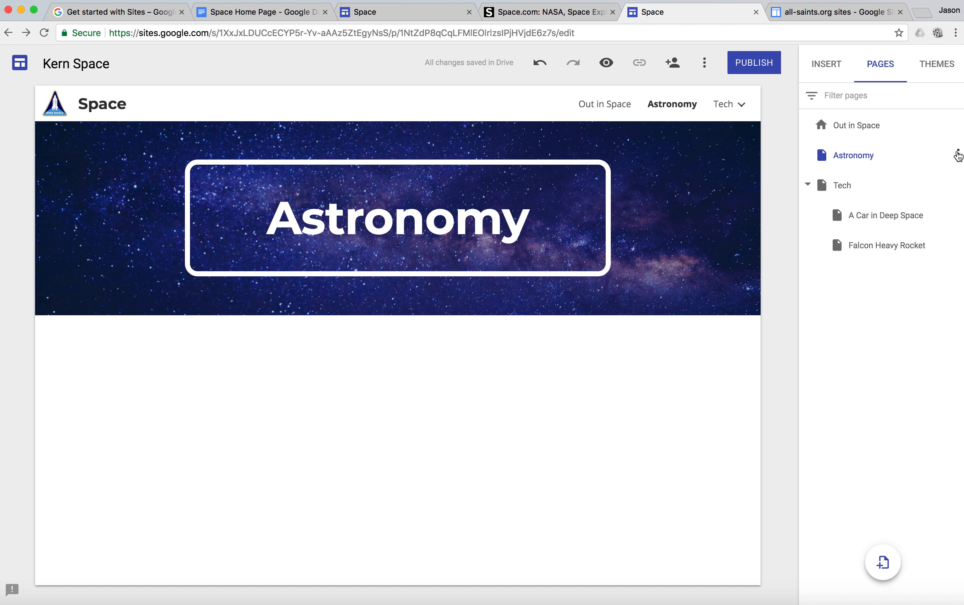
left_click(958, 154)
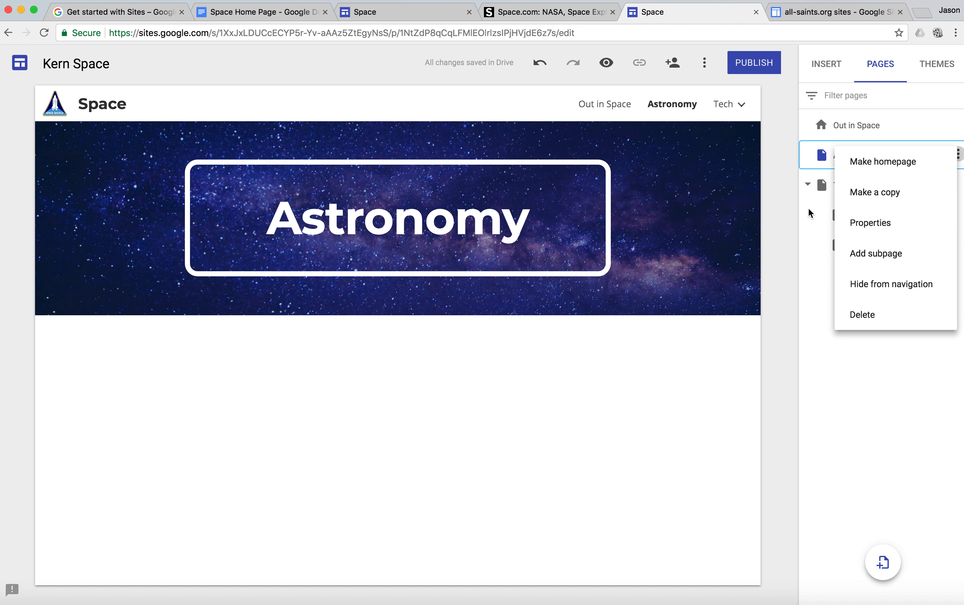
left_click(785, 217)
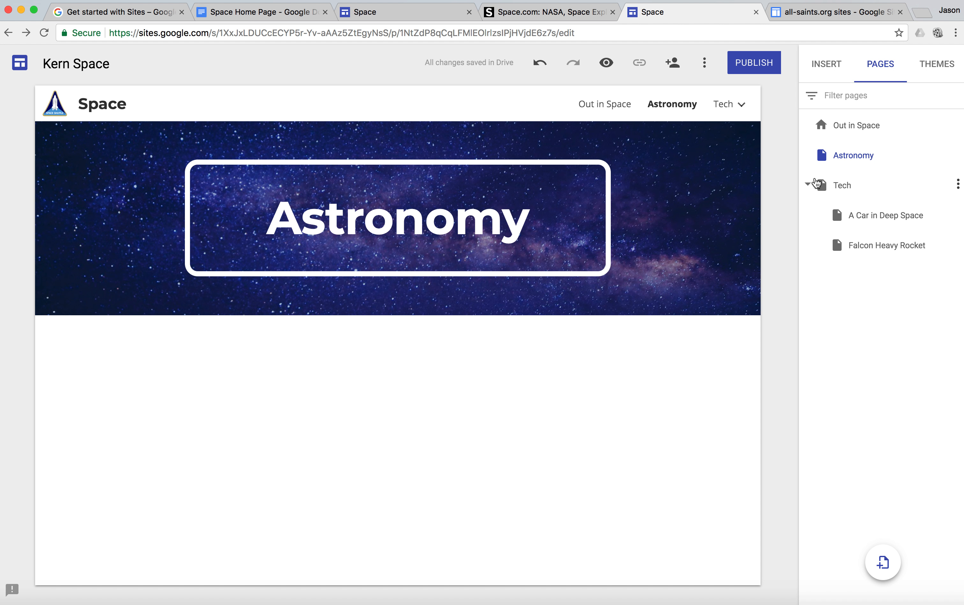
Step: Add a subpage under Astronomy named "What Makes Jupiter's Great Spot Red?", copying the title from the Google Docs outline
left_click(808, 185)
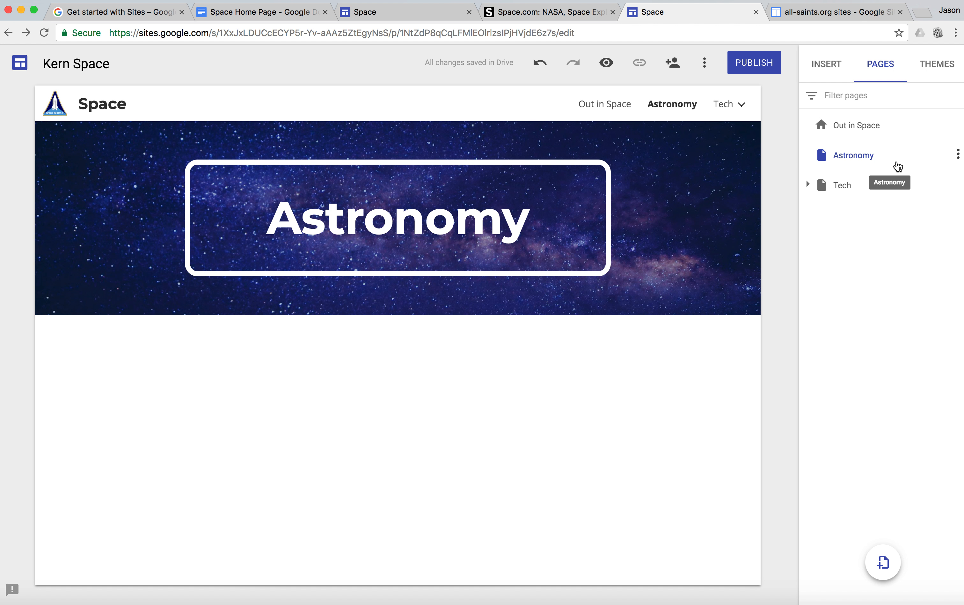
left_click(958, 155)
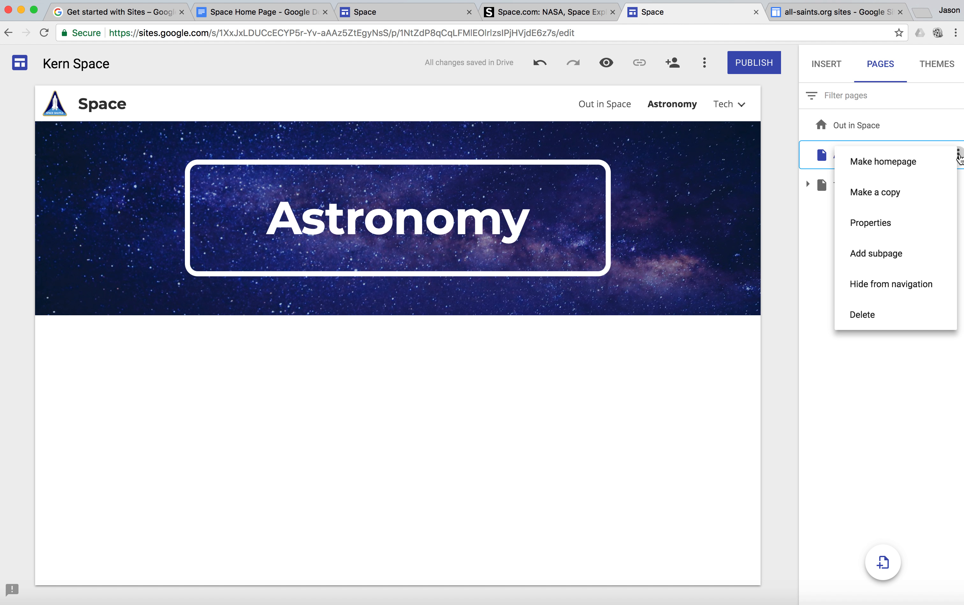
left_click(929, 264)
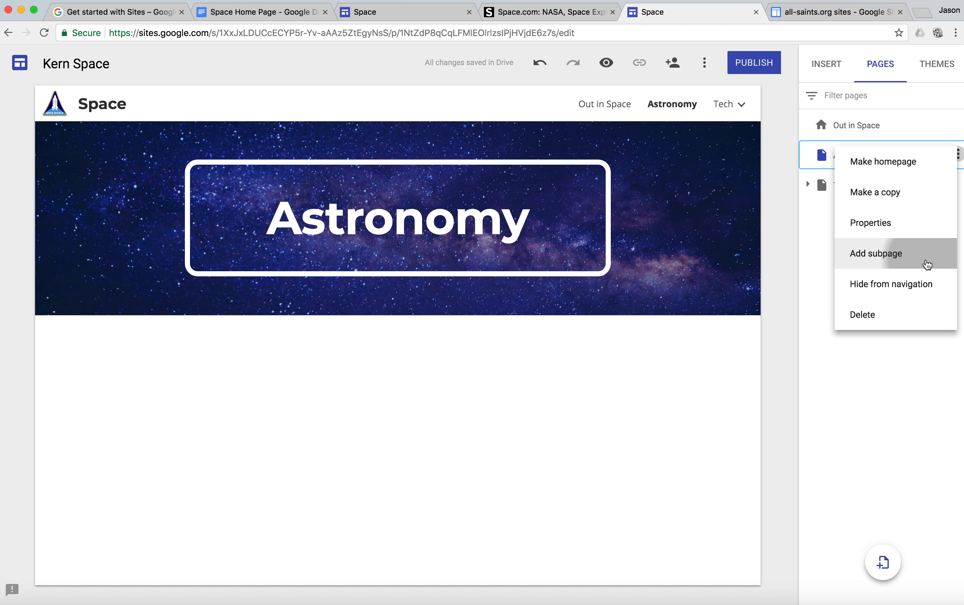
left_click(272, 13)
left_click_drag(528, 251, 361, 252)
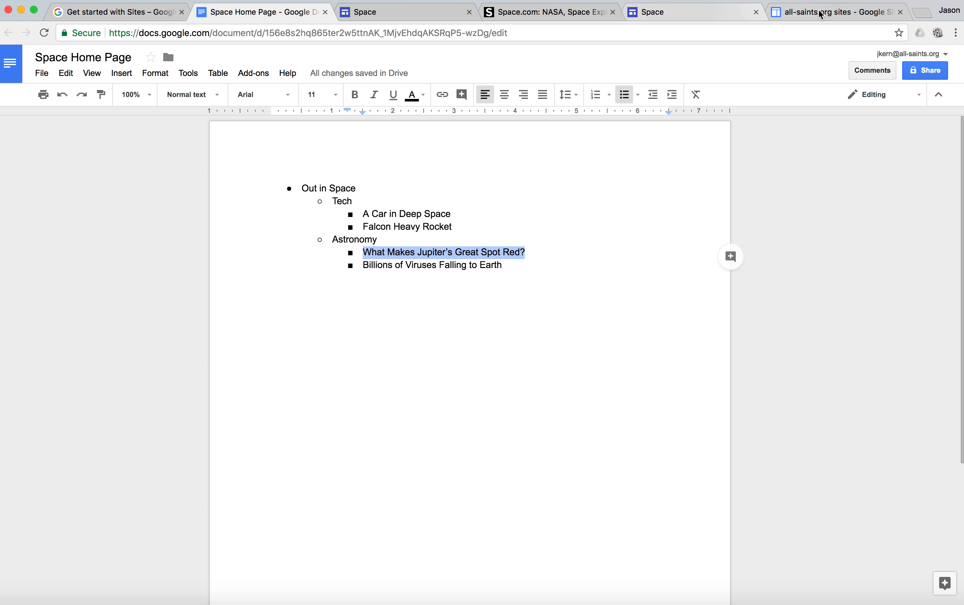
left_click(674, 14)
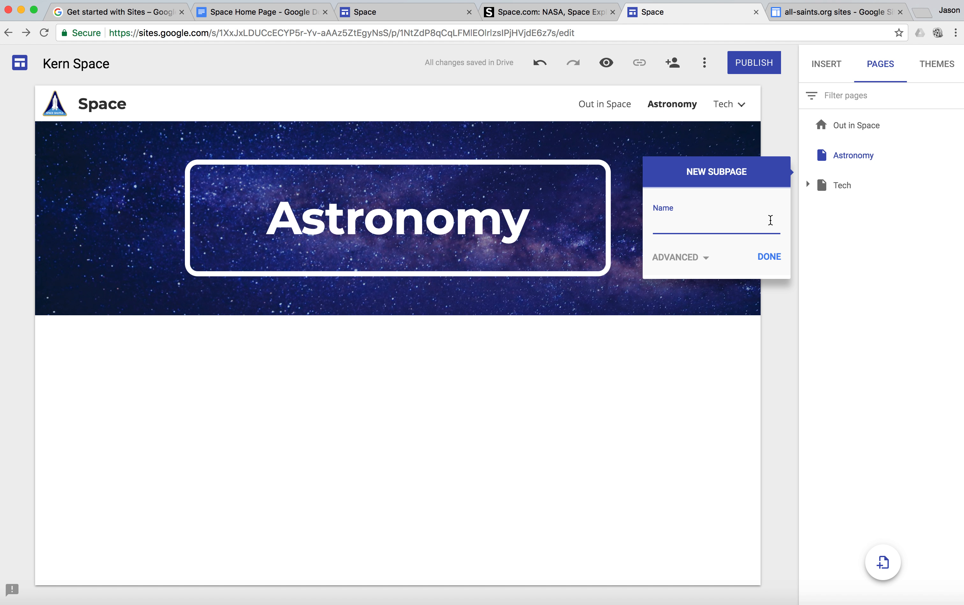
key("super+v")
left_click(777, 265)
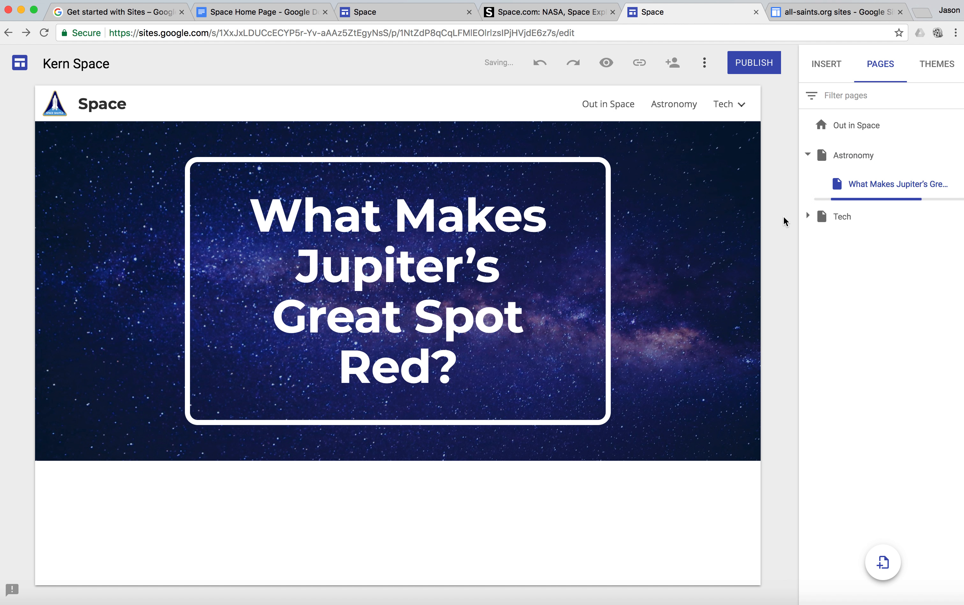
Step: Add another subpage under Astronomy named "Billions of Viruses Falling to Earth", copying the title from the Google Docs outline
left_click(958, 154)
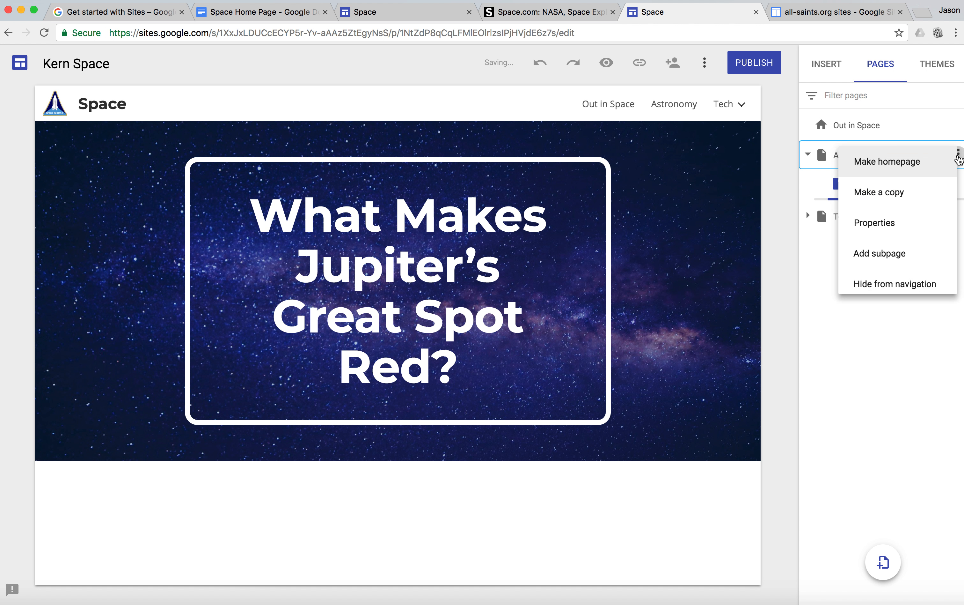
left_click(913, 249)
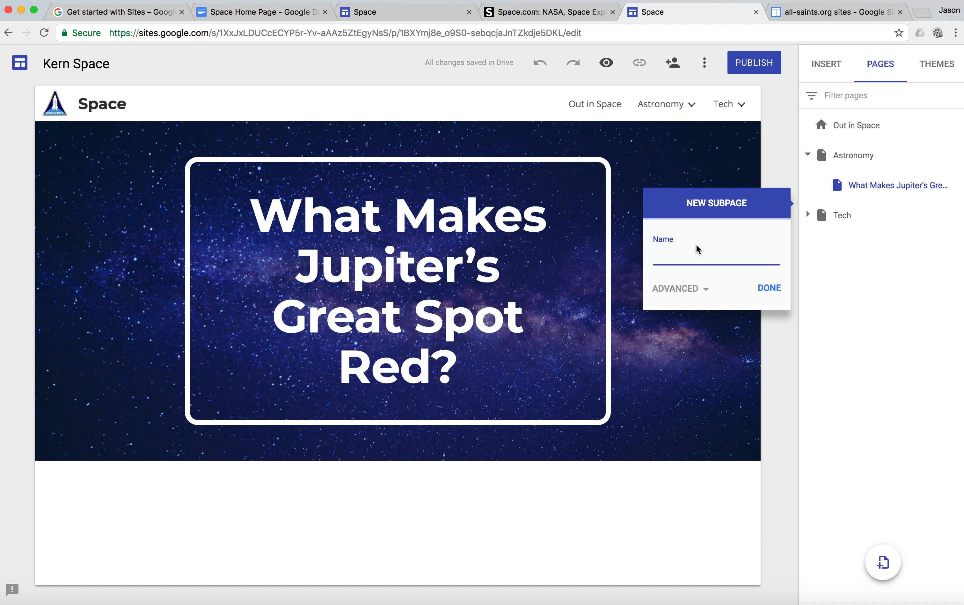
left_click(293, 16)
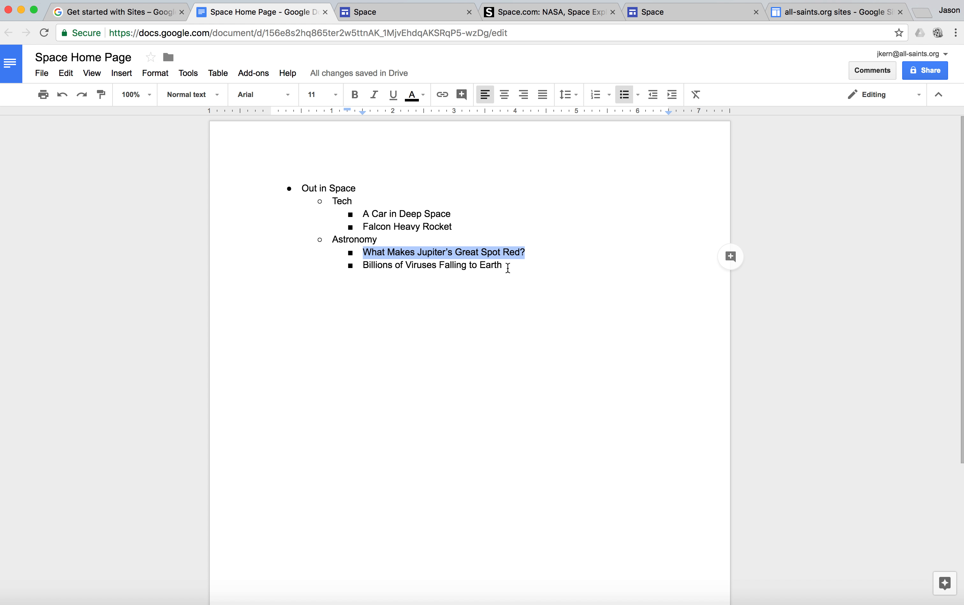
left_click_drag(507, 267, 355, 263)
key("super+c")
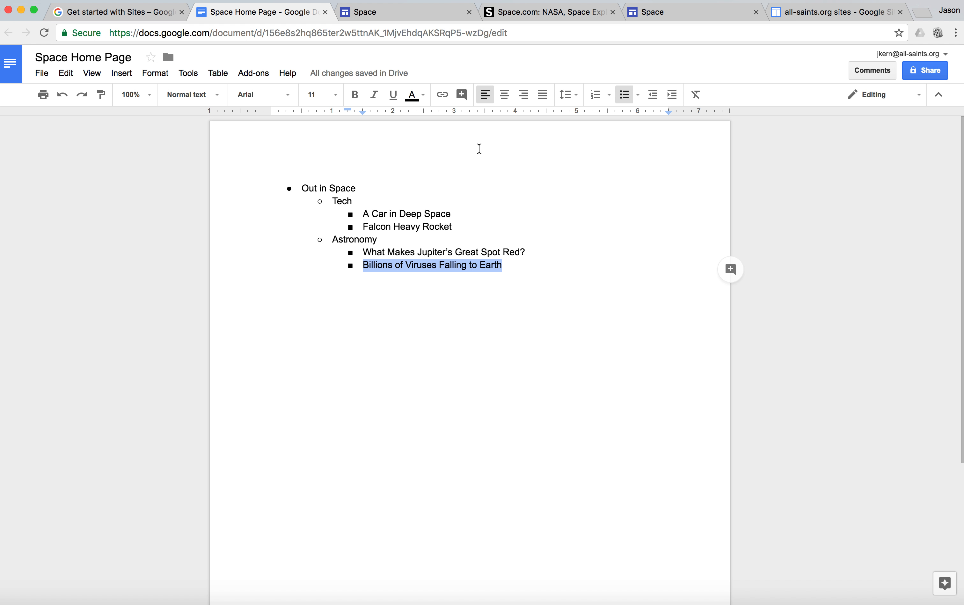
left_click(656, 18)
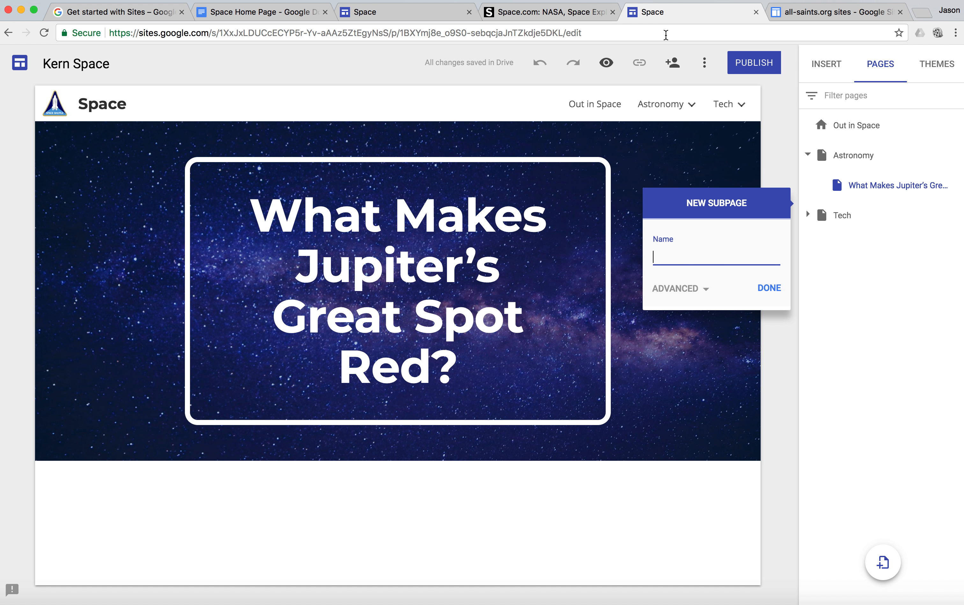
key("super+v")
left_click(769, 287)
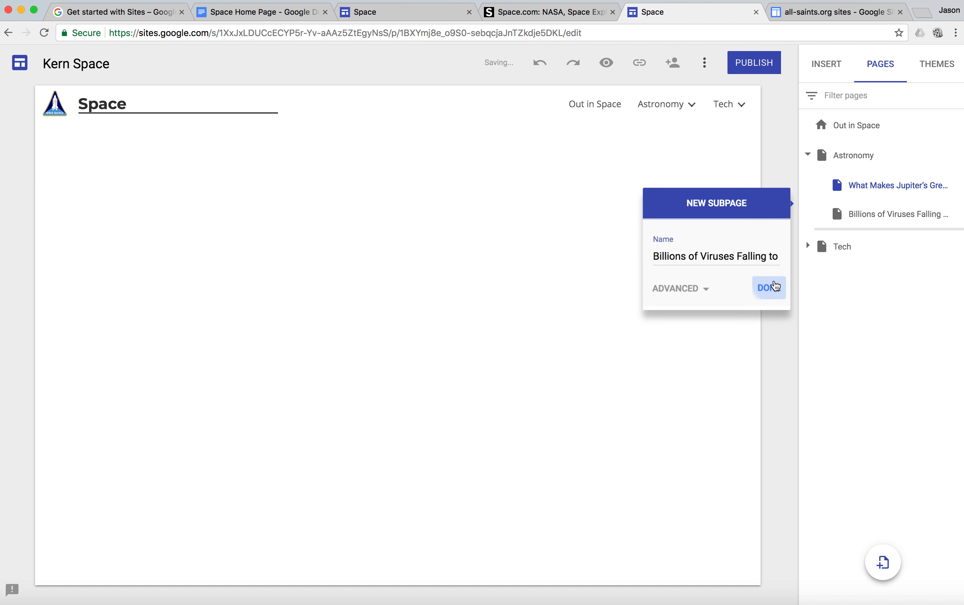
Step: Collapse the Astronomy page in the page list and open the Out in Space homepage
left_click(807, 155)
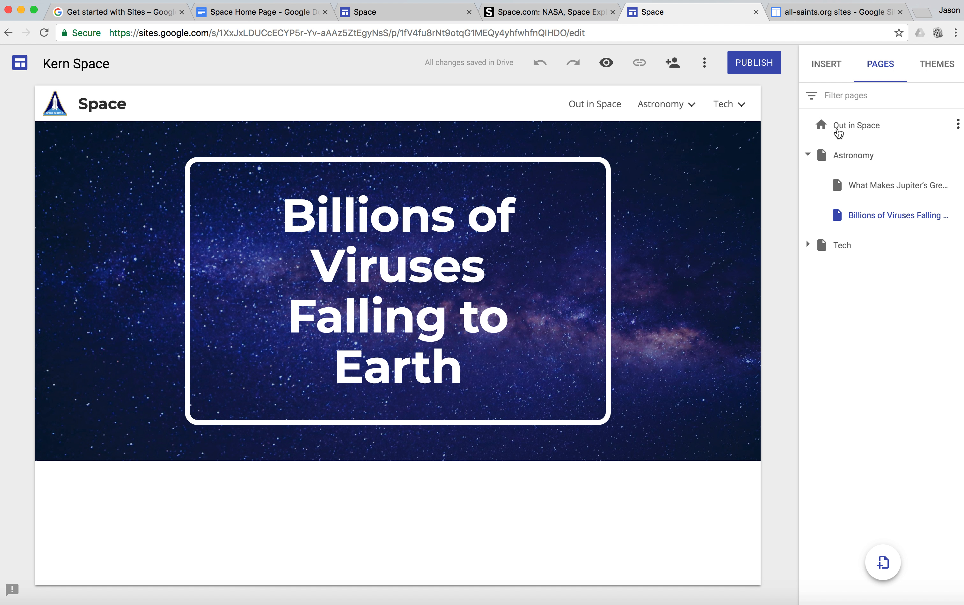
left_click(807, 156)
left_click(852, 127)
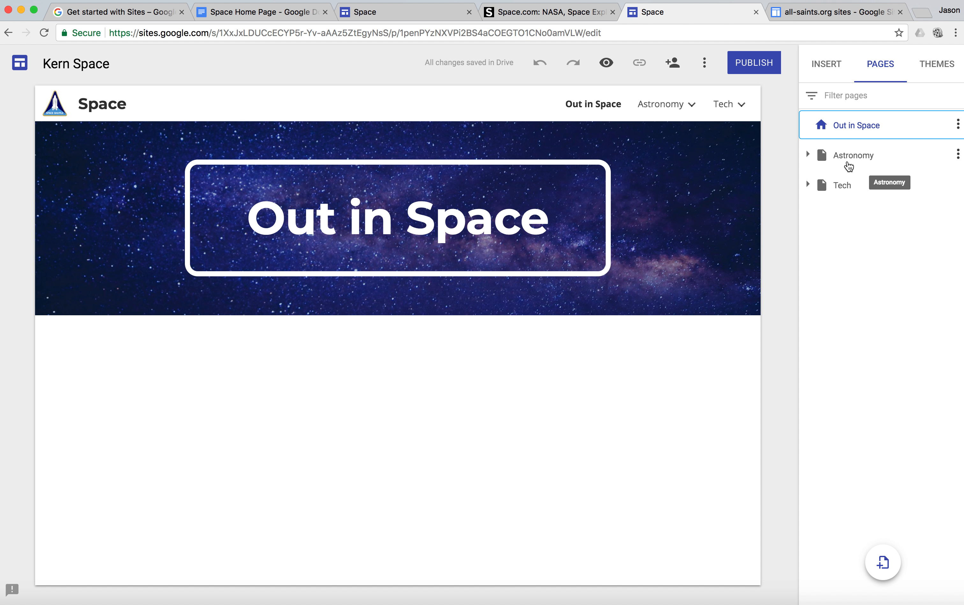
Step: Review the subpages nested under Astronomy and Tech, Astronomy's page options, and Tech's entries in the site navigation
left_click(809, 157)
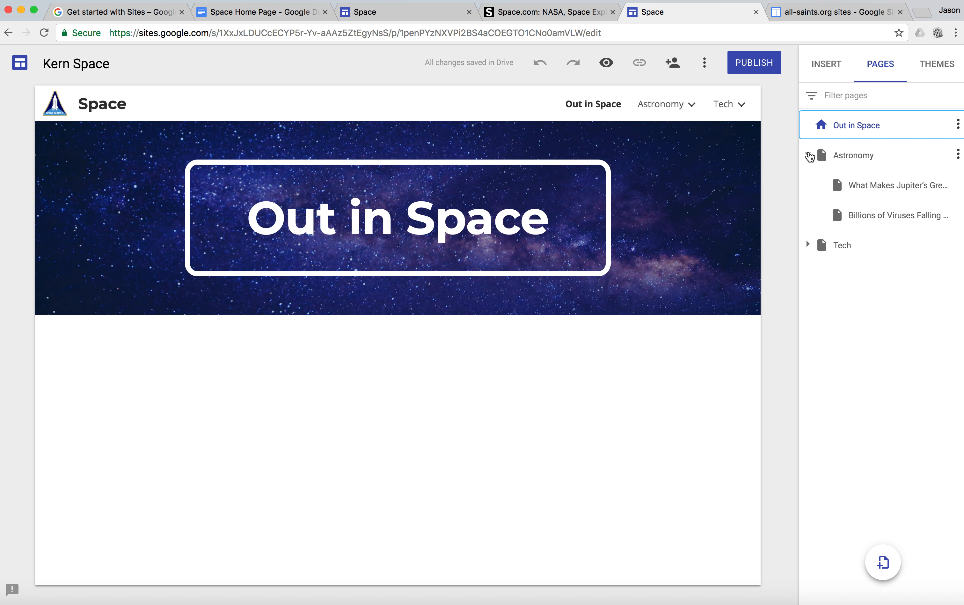
left_click(809, 156)
left_click(808, 185)
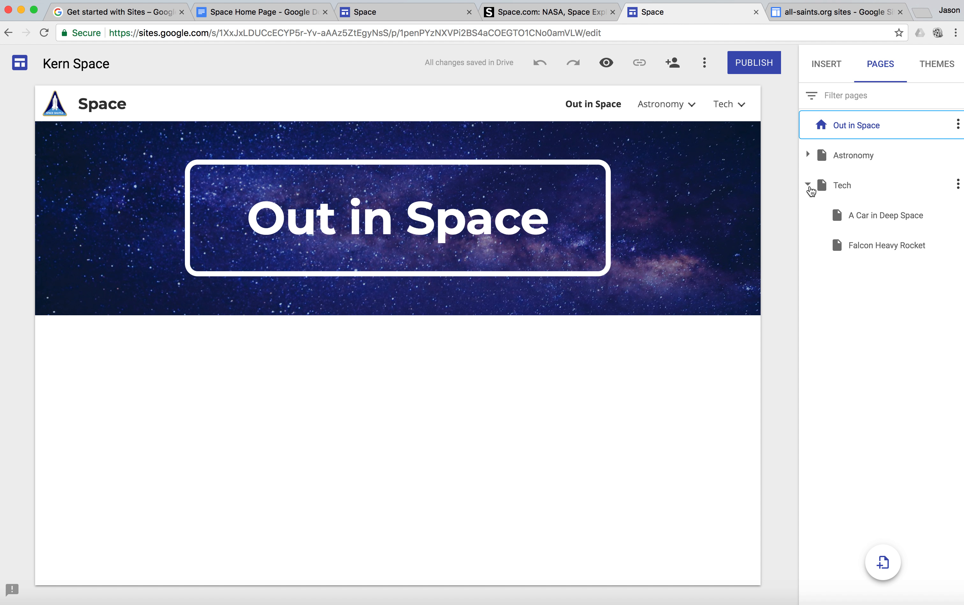
left_click(810, 185)
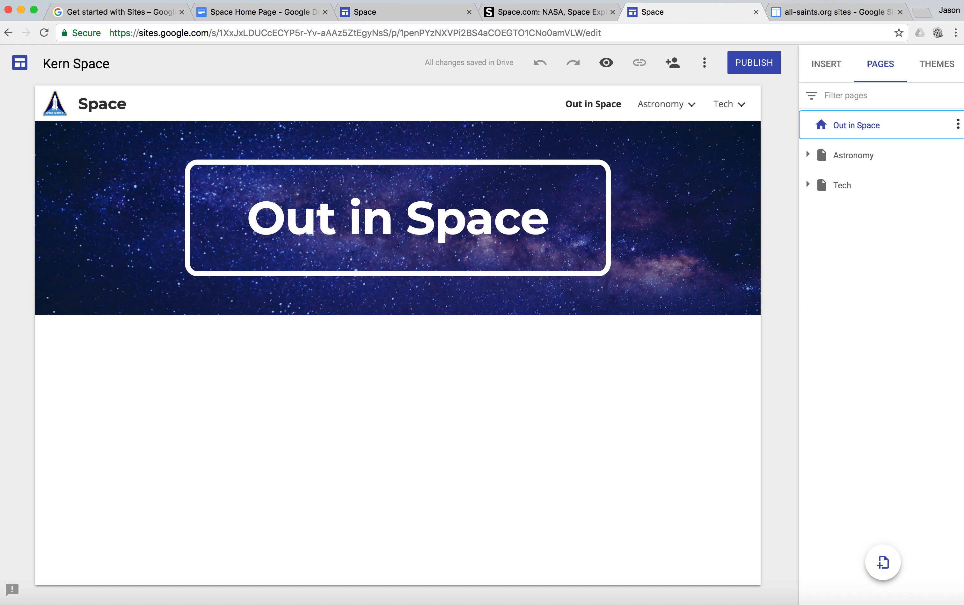
left_click(959, 155)
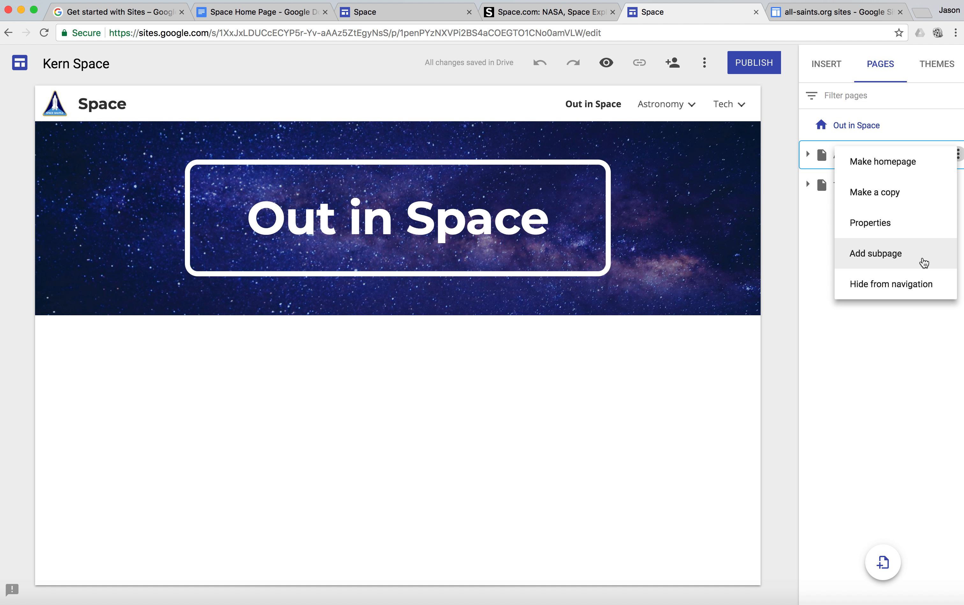
left_click(778, 231)
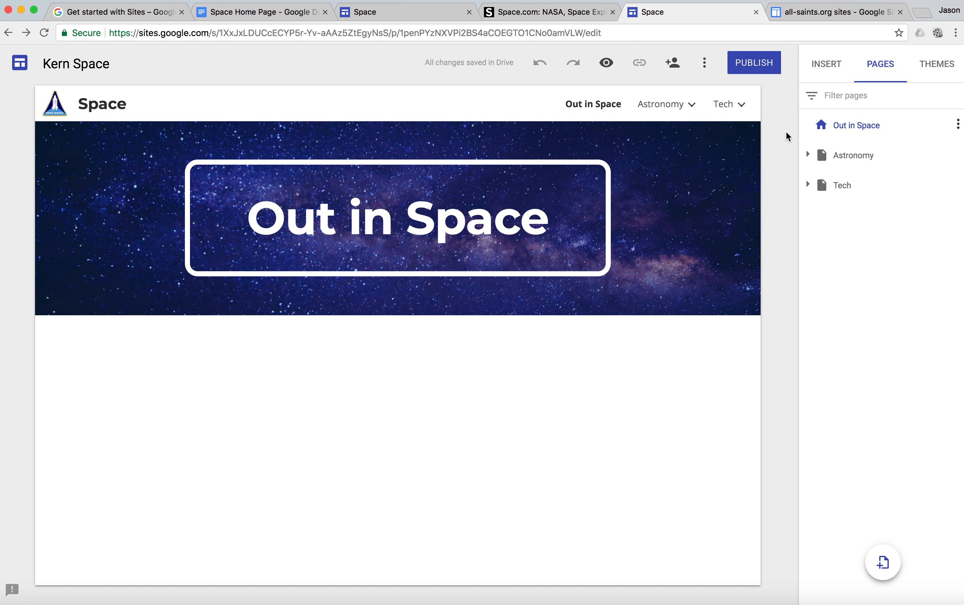
mouse_move(734, 109)
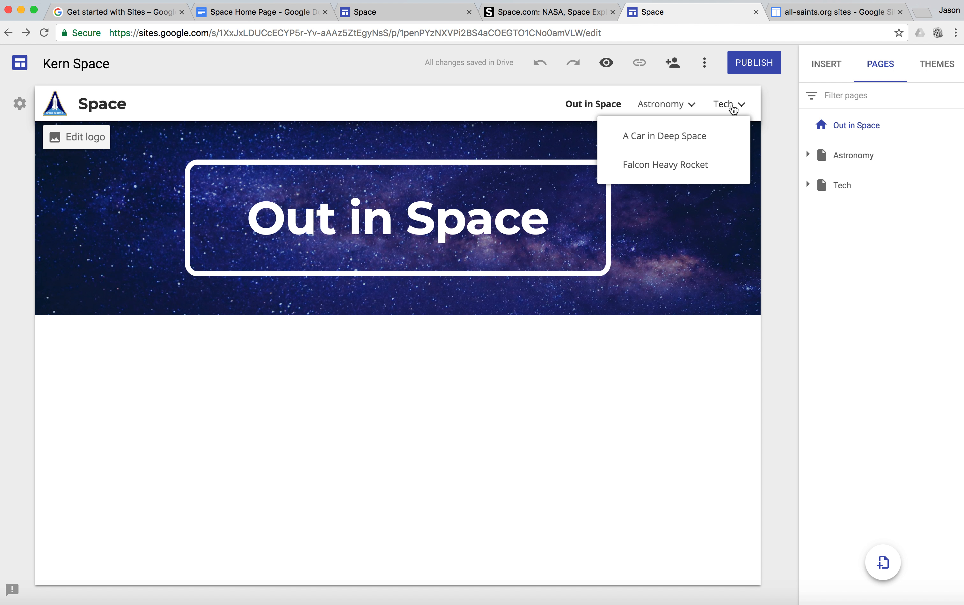